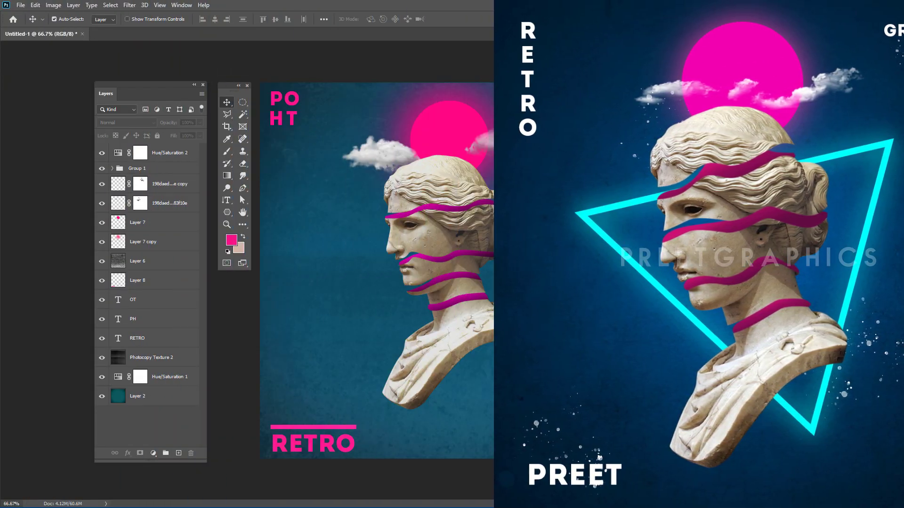
# Step: Create a new 1200 × 1200 pixel RGB document at 72 pixels/inch
pyautogui.hotkey('ctrl', 'n')
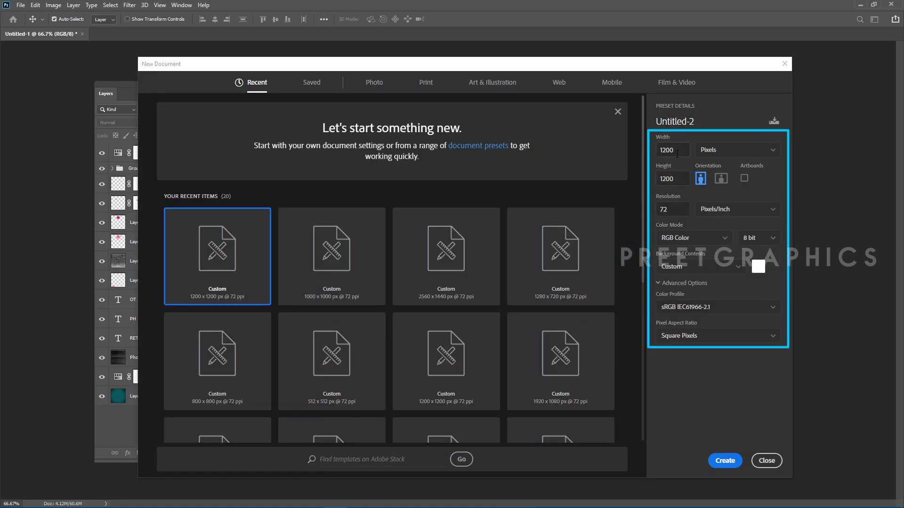
pyautogui.click(721, 464)
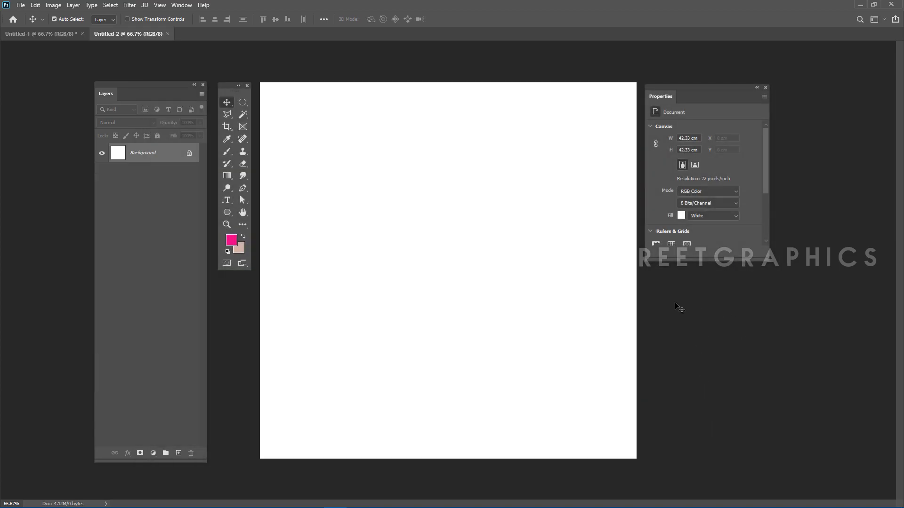
# Step: Open the Statue image and copy its layer into the new document, closing the source file
pyautogui.click(21, 6)
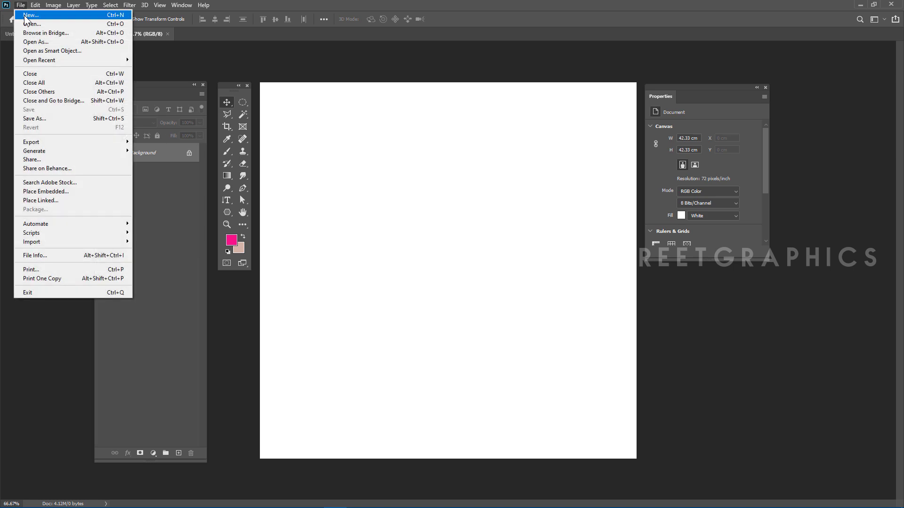
pyautogui.click(29, 24)
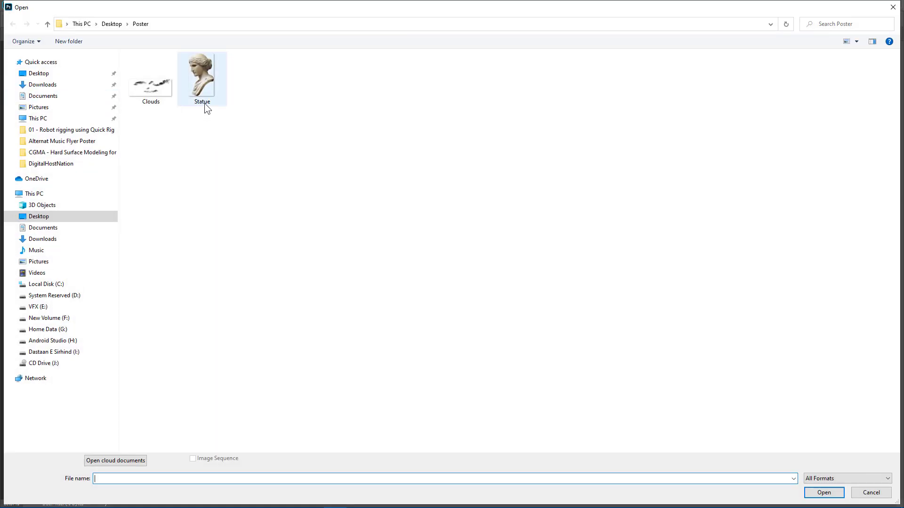
pyautogui.doubleClick(205, 104)
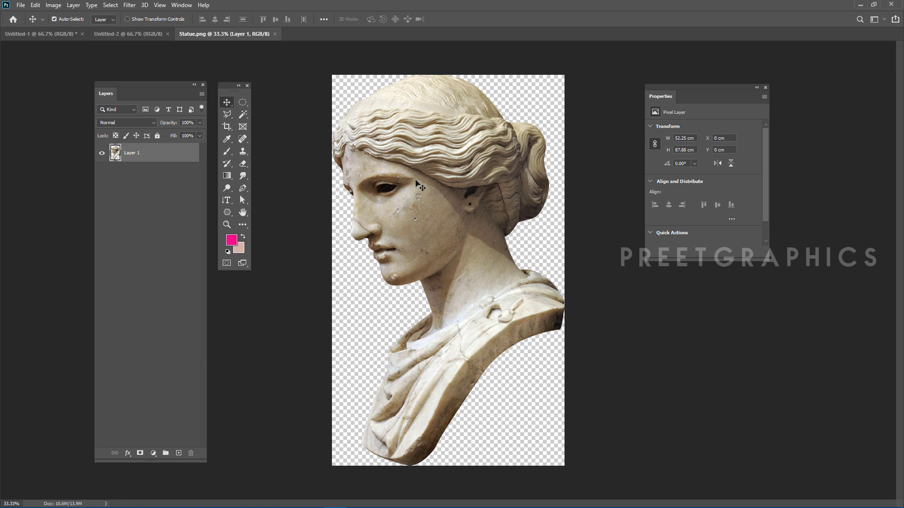
pyautogui.moveTo(429, 182); pyautogui.dragTo(426, 255)
pyautogui.click(298, 34)
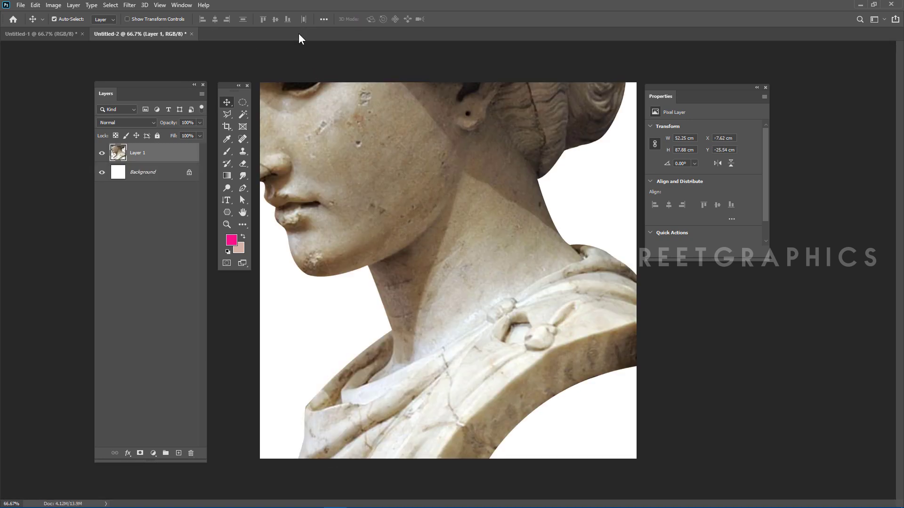
# Step: Scale the statue down to about 45% and center it on the canvas
pyautogui.hotkey('ctrl', 't')
pyautogui.moveTo(498, 113); pyautogui.dragTo(406, 337)
pyautogui.moveTo(563, 77); pyautogui.dragTo(446, 274)
pyautogui.moveTo(388, 329); pyautogui.dragTo(498, 129)
pyautogui.moveTo(555, 77); pyautogui.dragTo(535, 113)
pyautogui.moveTo(452, 206); pyautogui.dragTo(469, 185)
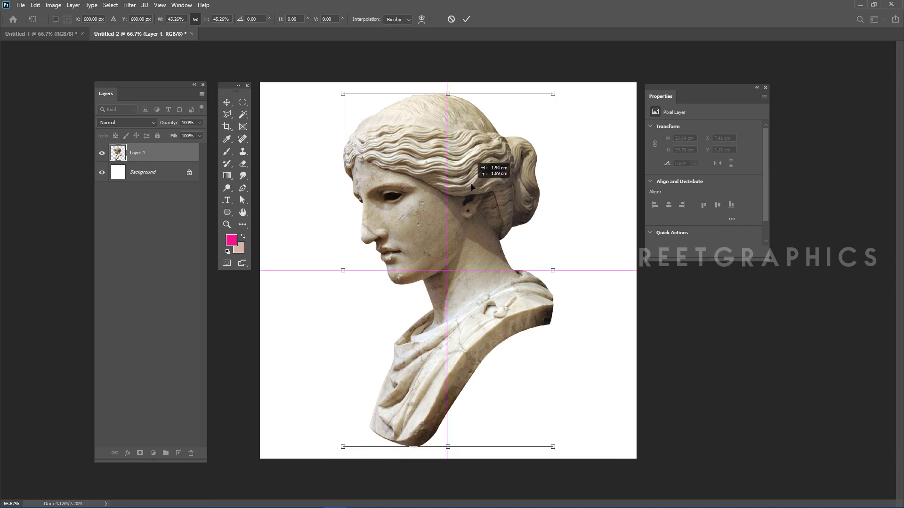
pyautogui.press('Return')
# Step: Rotate the statue slightly clockwise, adjust its position on the canvas and deselect the layer
pyautogui.hotkey('ctrl', 't')
pyautogui.moveTo(581, 87); pyautogui.dragTo(583, 103)
pyautogui.press('Escape')
pyautogui.moveTo(487, 179); pyautogui.dragTo(490, 180)
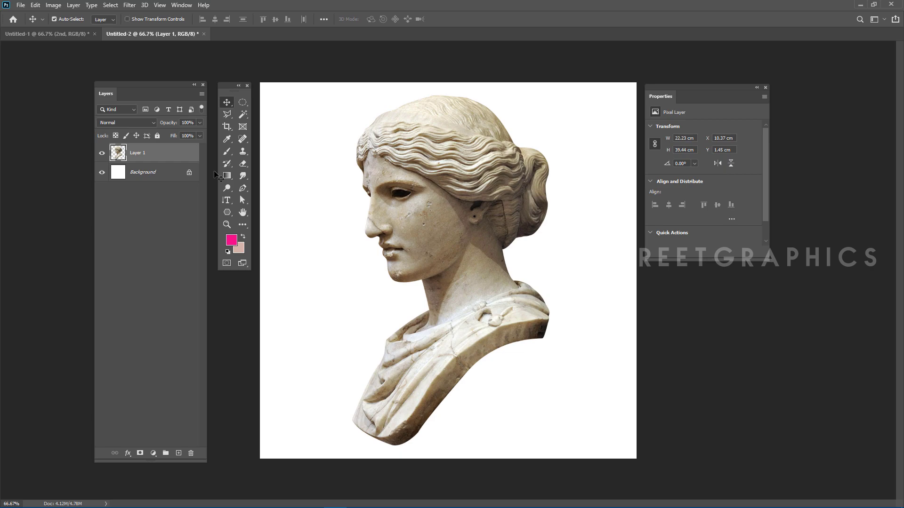
pyautogui.click(343, 168)
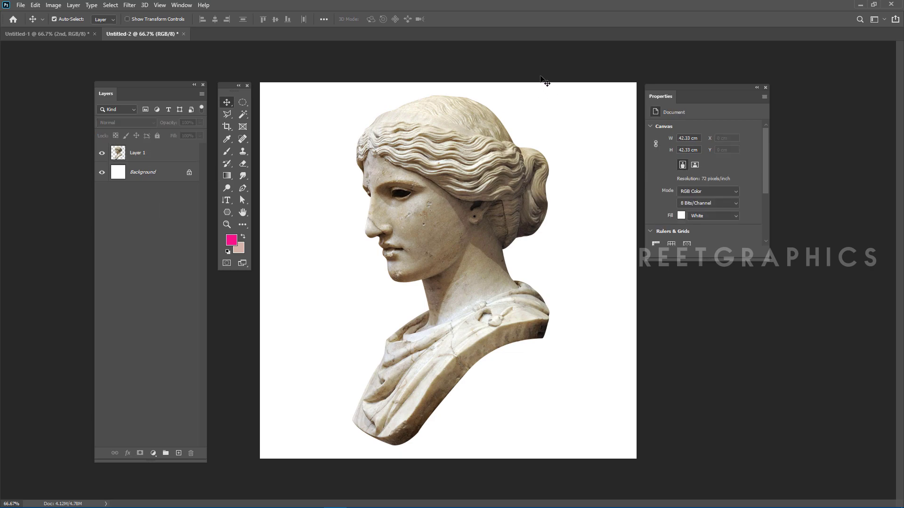
# Step: Duplicate the statue layer and rename the copy "1st and 3rd"
pyautogui.click(176, 158)
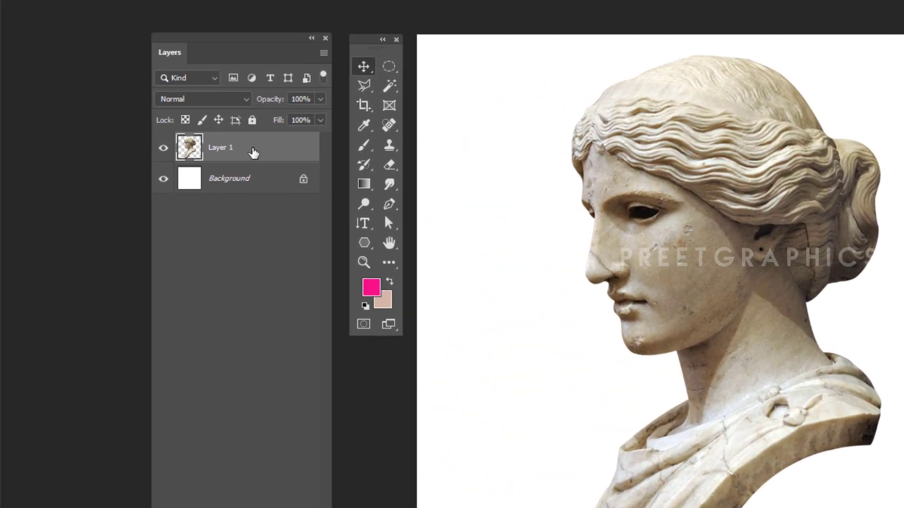
pyautogui.hotkey('ctrl', 'j')
pyautogui.doubleClick(213, 150)
pyautogui.write('1st')
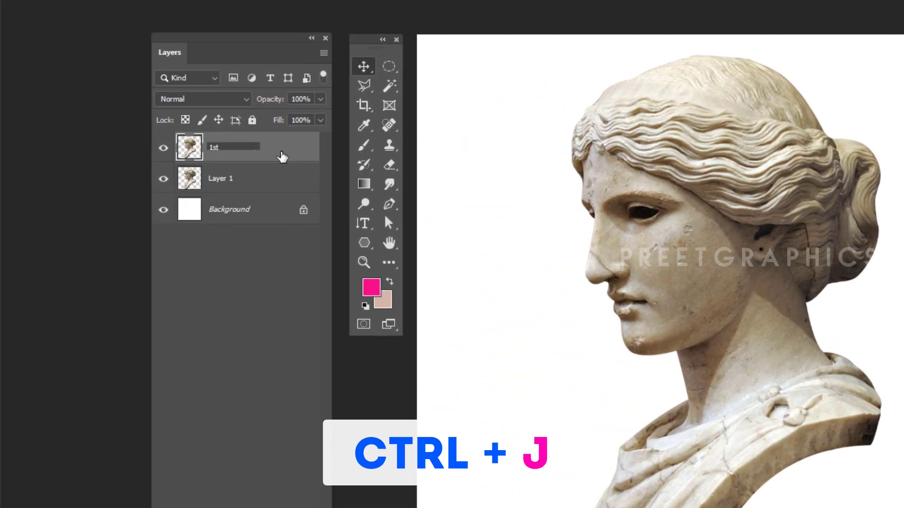
pyautogui.write(' and 3rd')
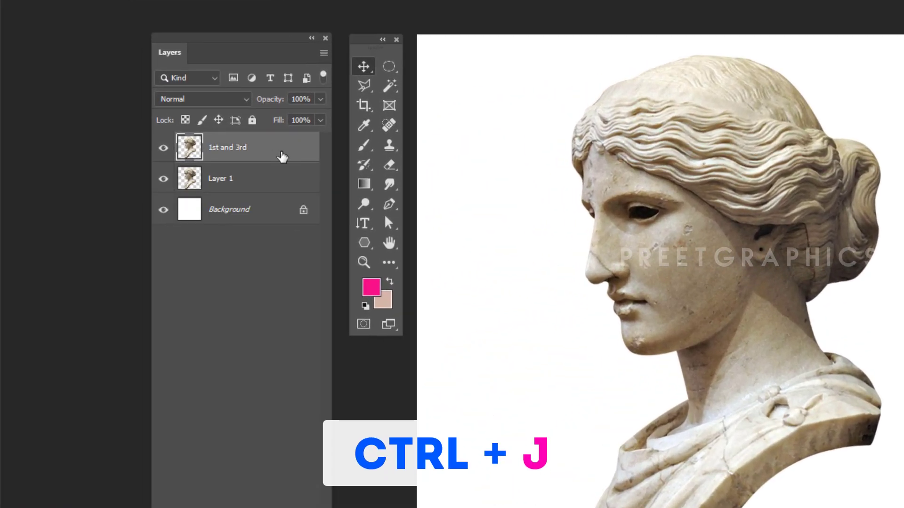
# Step: Rename the original statue layer "Middle" and leave no layer selected
pyautogui.doubleClick(221, 180)
pyautogui.write('Middle')
pyautogui.press('Return')
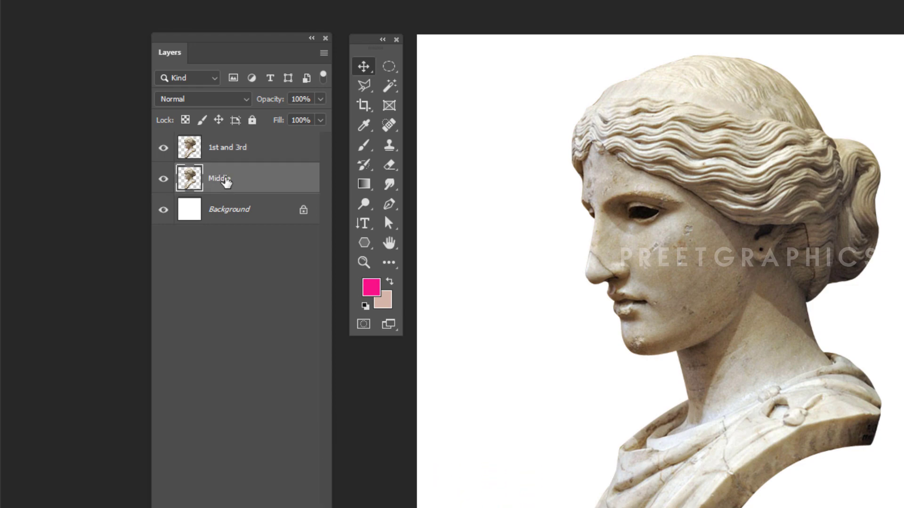
pyautogui.click(232, 240)
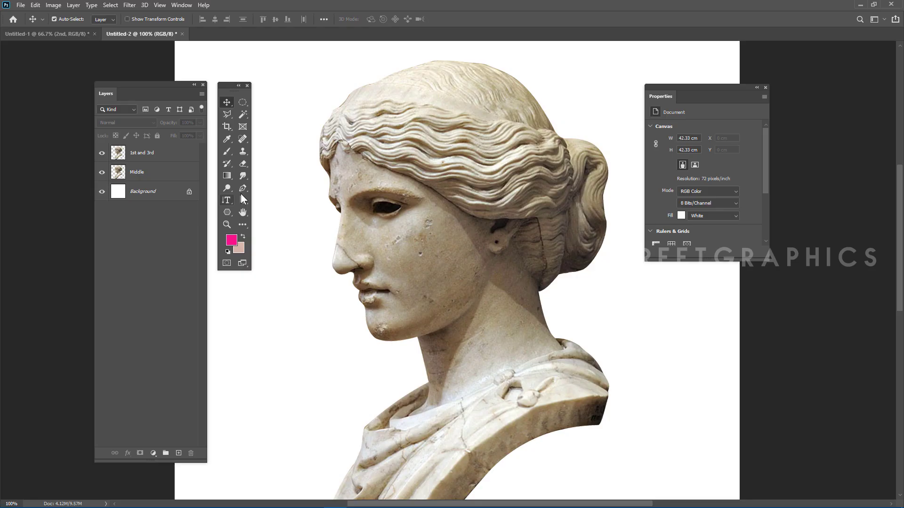
# Step: Using the Pen tool in Path mode, draw a wavy upper edge from the forehead across the hair and around the bun
pyautogui.click(242, 189)
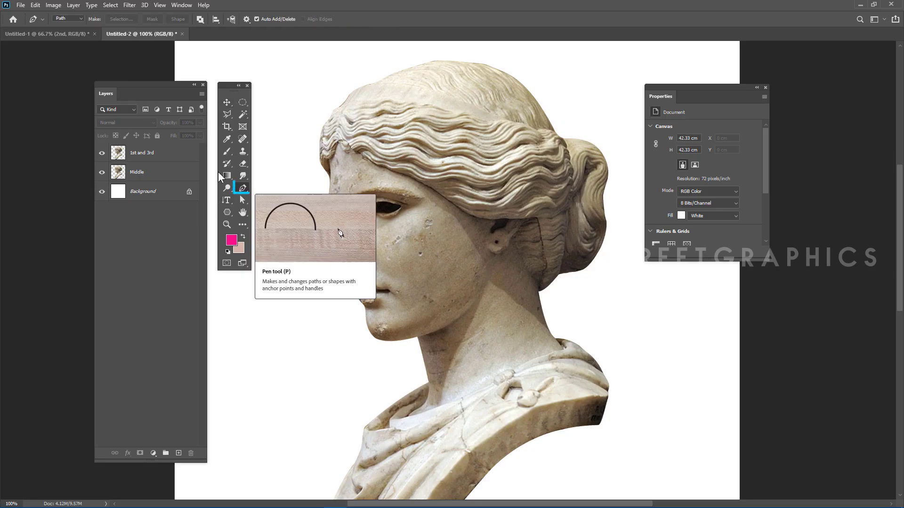
pyautogui.click(70, 19)
pyautogui.click(66, 33)
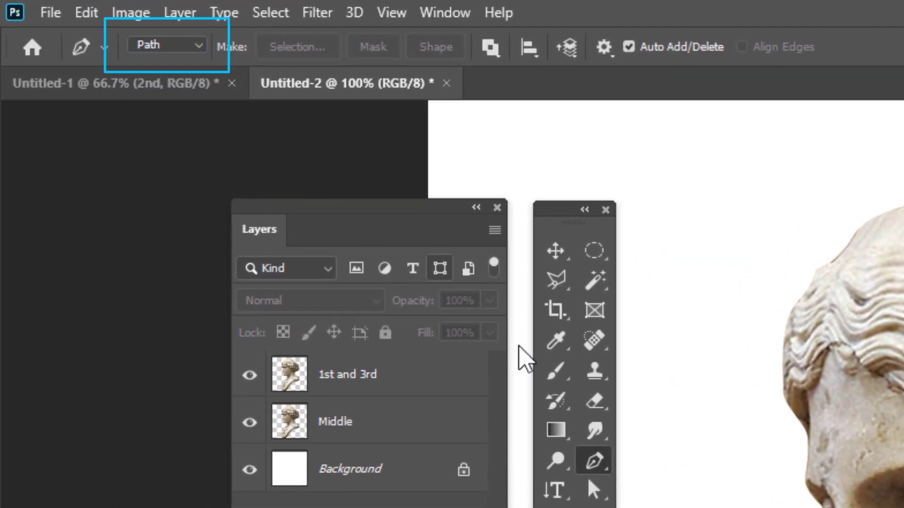
pyautogui.click(738, 433)
pyautogui.moveTo(892, 393); pyautogui.dragTo(903, 338)
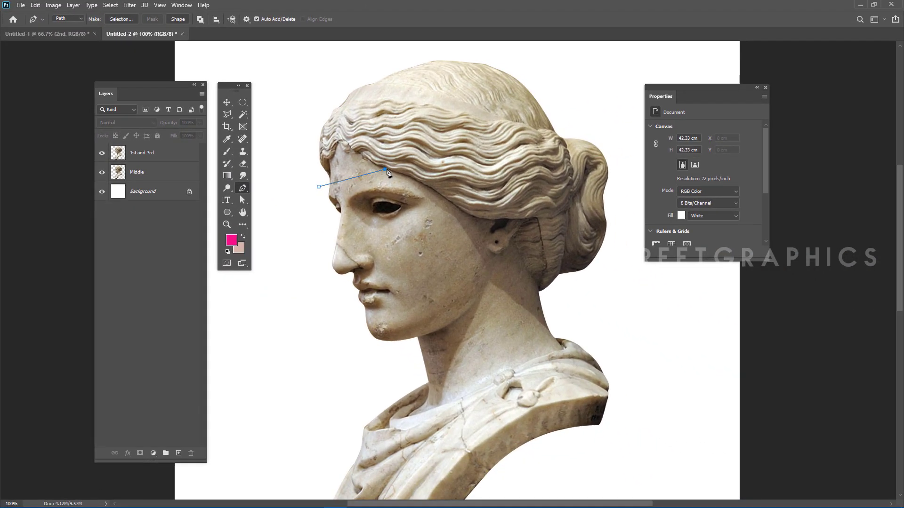
pyautogui.click(443, 157)
pyautogui.click(506, 140)
pyautogui.click(557, 131)
pyautogui.click(592, 127)
pyautogui.click(617, 154)
pyautogui.click(619, 185)
# Step: Continue the path as a wavy lower edge past the ear and below the eye, closing it at the forehead starting point
pyautogui.moveTo(561, 225); pyautogui.dragTo(518, 213)
pyautogui.moveTo(442, 229); pyautogui.dragTo(416, 227)
pyautogui.moveTo(483, 222); pyautogui.dragTo(489, 217)
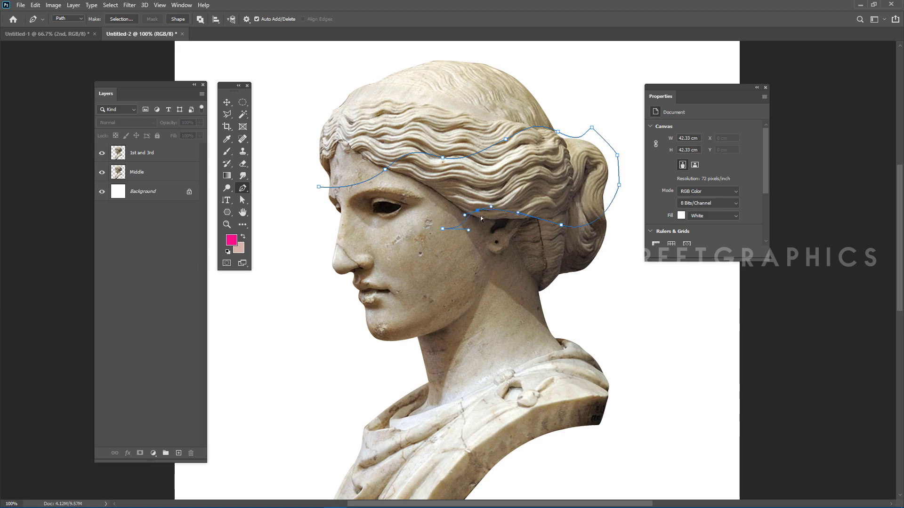
pyautogui.moveTo(479, 216); pyautogui.dragTo(497, 214)
pyautogui.click(384, 222)
pyautogui.click(325, 240)
pyautogui.click(318, 187)
# Step: Show the Paths panel and dock it alongside Layers, leaving the layer list in front
pyautogui.click(182, 5)
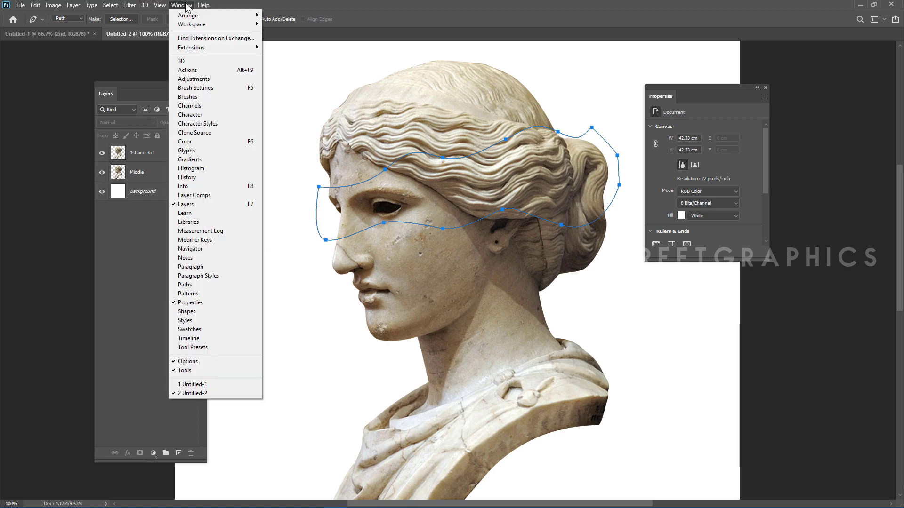
pyautogui.click(219, 284)
pyautogui.moveTo(300, 176); pyautogui.dragTo(165, 92)
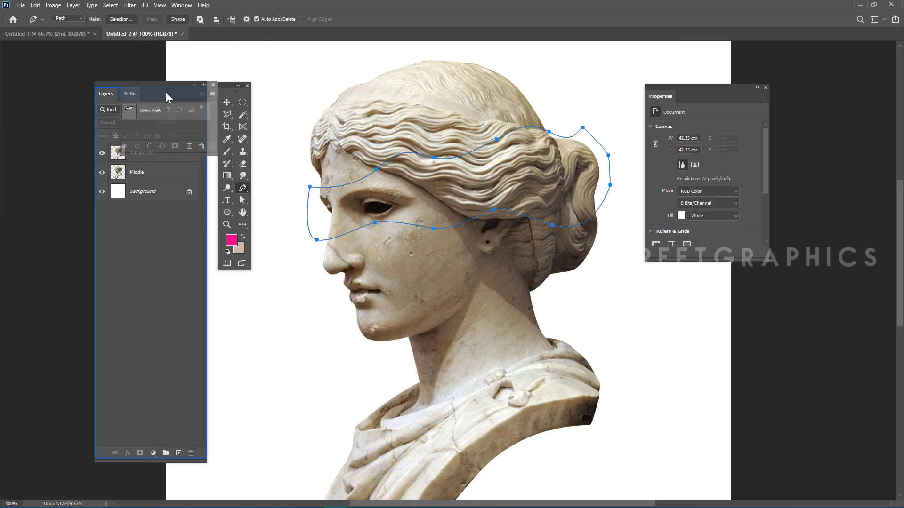
pyautogui.click(106, 95)
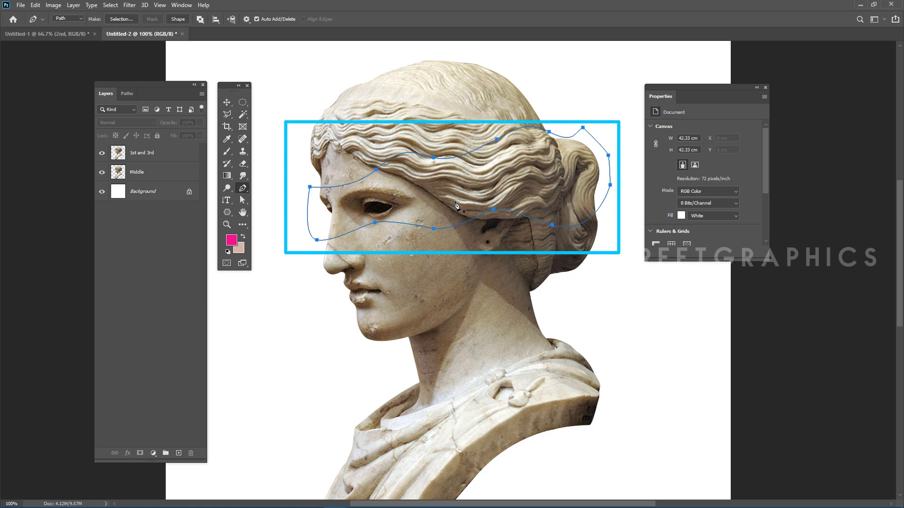
# Step: Convert the path to a selection, invert it and delete everything outside the band from the Middle layer
pyautogui.hotkey('ctrl', 'Return')
pyautogui.click(227, 103)
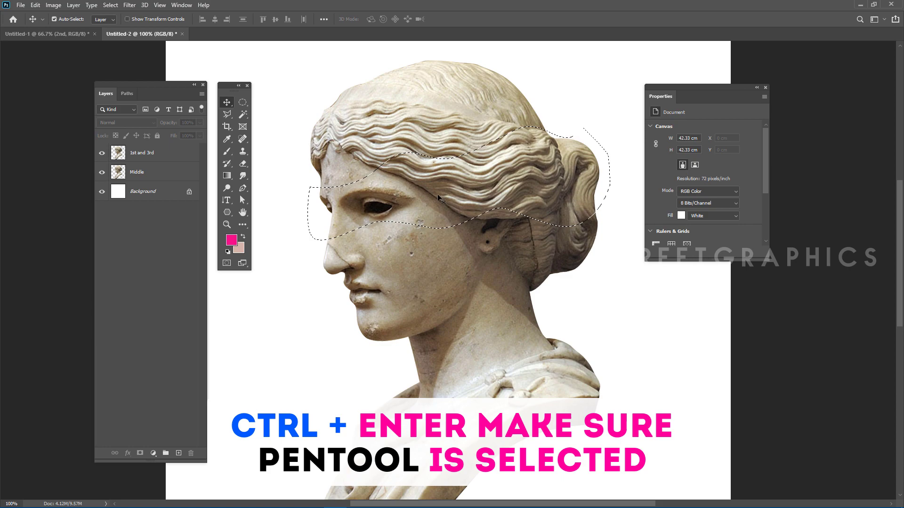
pyautogui.click(151, 176)
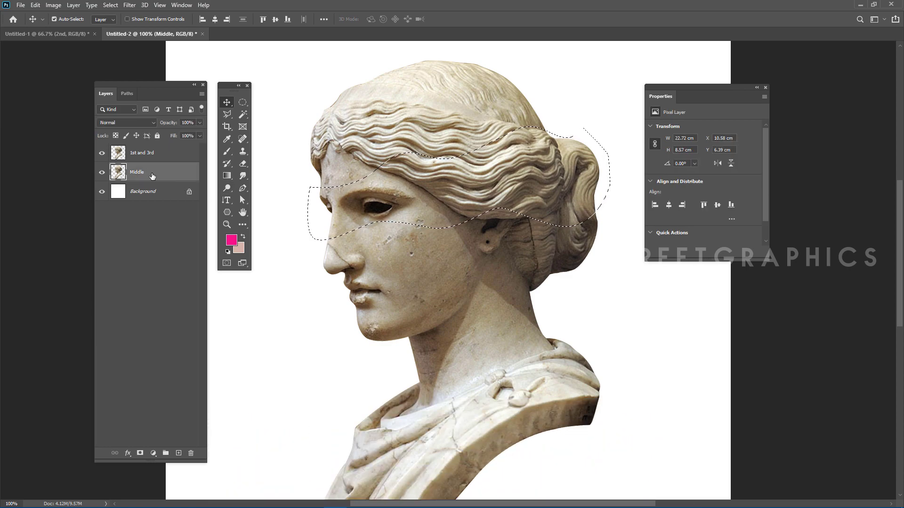
pyautogui.click(241, 103)
pyautogui.rightClick(374, 184)
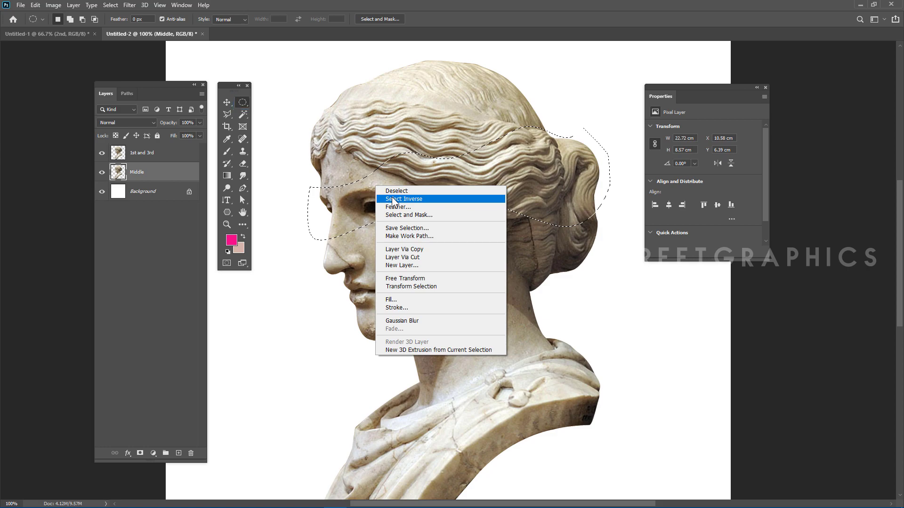
pyautogui.click(393, 200)
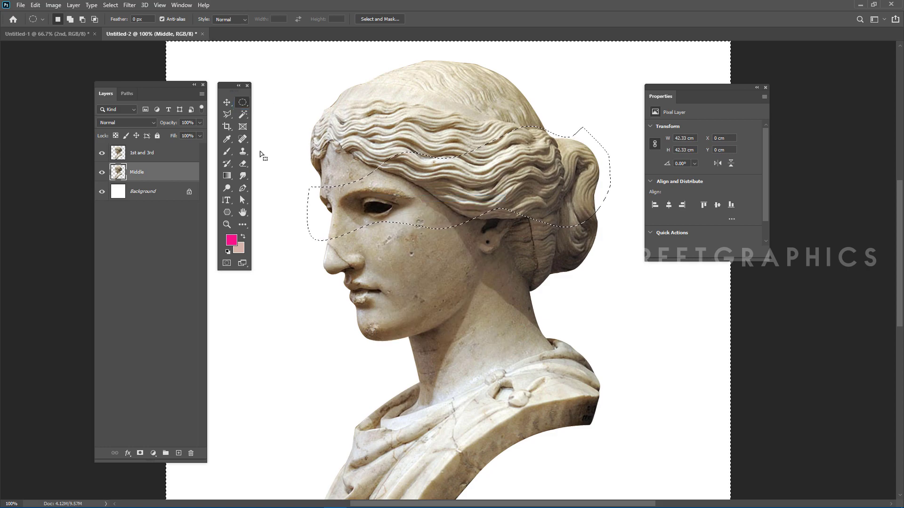
pyautogui.press('Delete')
# Step: Set the layer thumbnails to Large
pyautogui.rightClick(121, 212)
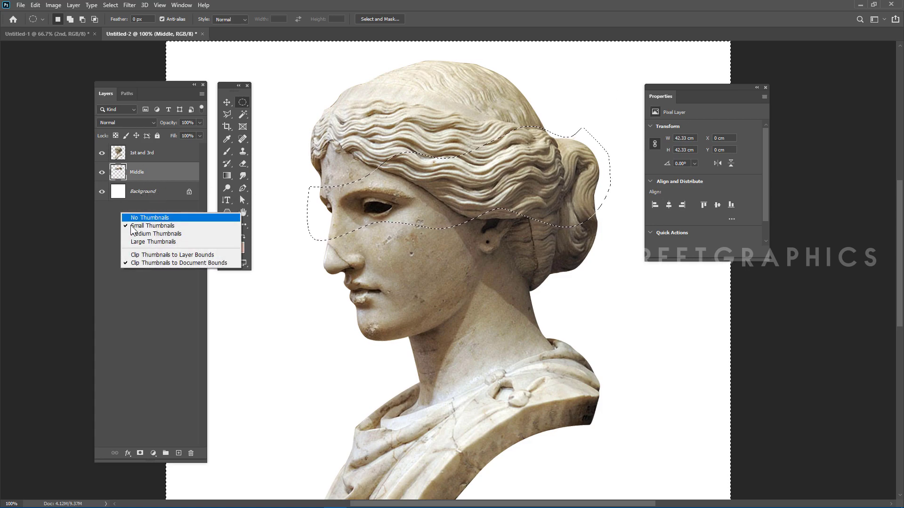
pyautogui.click(141, 242)
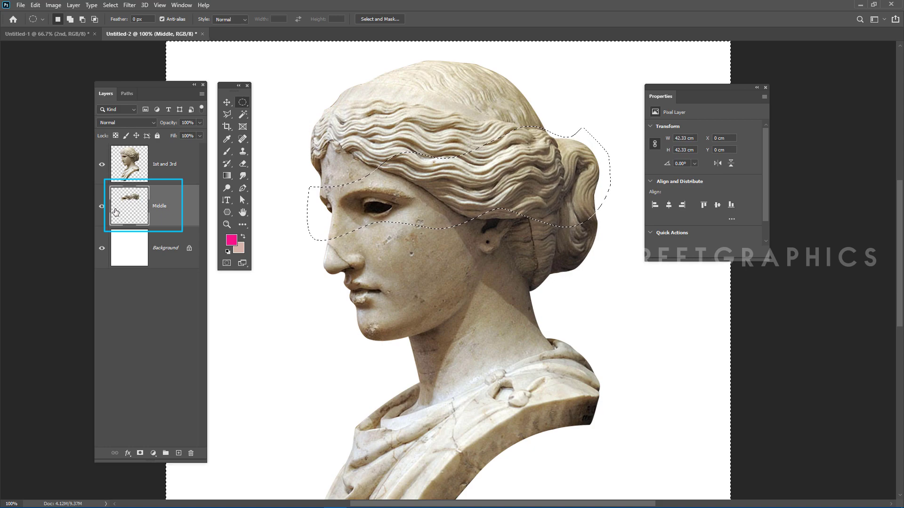
# Step: Invert the selection, delete the middle band from the "1st and 3rd" layer and deselect
pyautogui.click(160, 162)
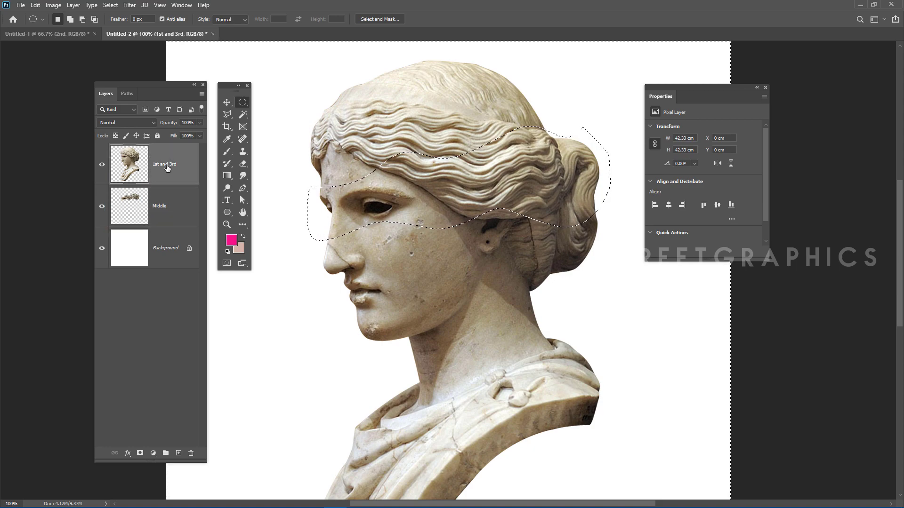
pyautogui.rightClick(354, 138)
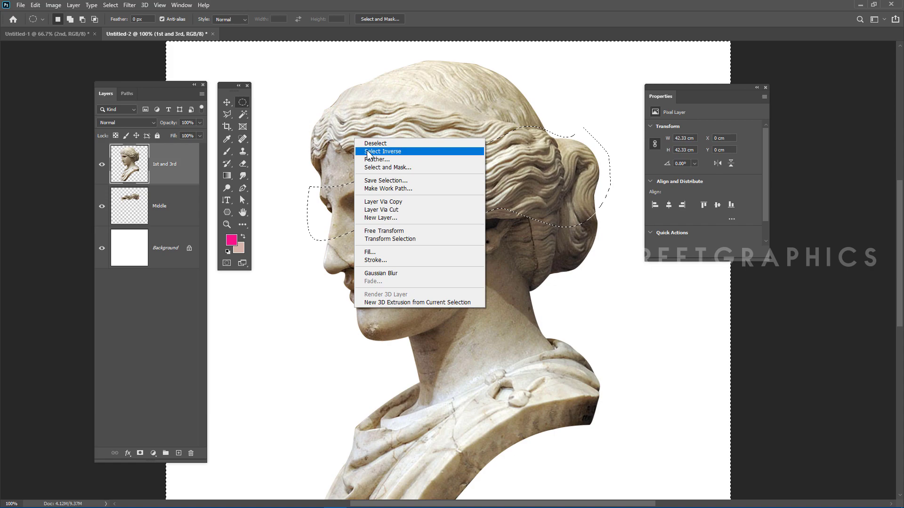
pyautogui.click(368, 152)
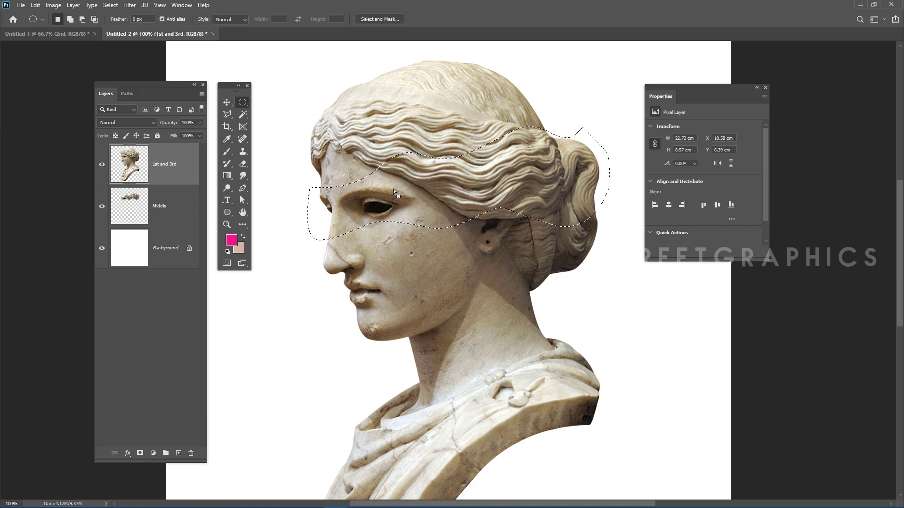
pyautogui.hotkey('ctrl', 'd')
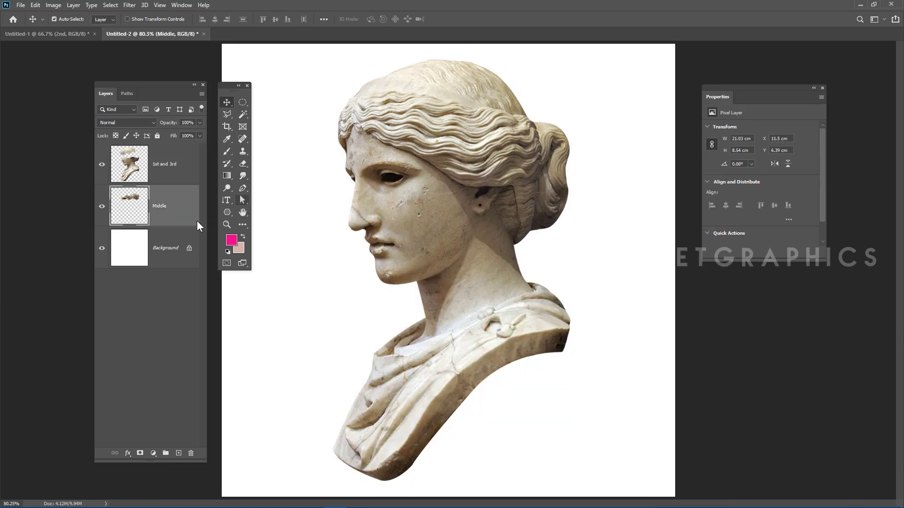
# Step: Hide the Middle layer and outline the lower bust piece of the "1st and 3rd" layer with a polygonal lasso selection
pyautogui.click(167, 174)
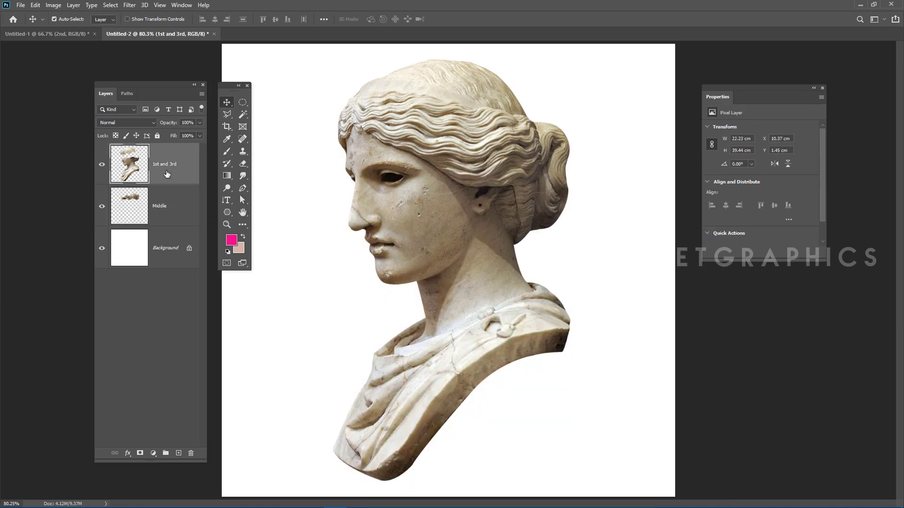
pyautogui.click(102, 207)
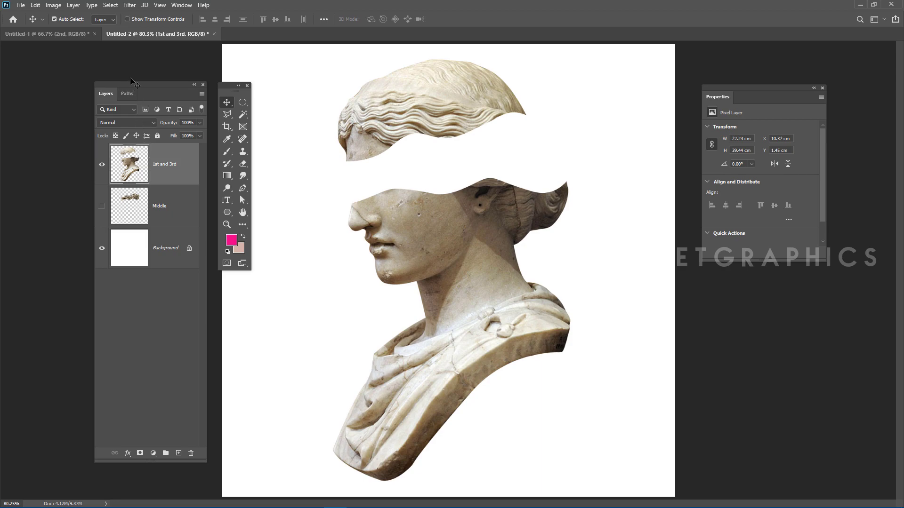
pyautogui.click(241, 102)
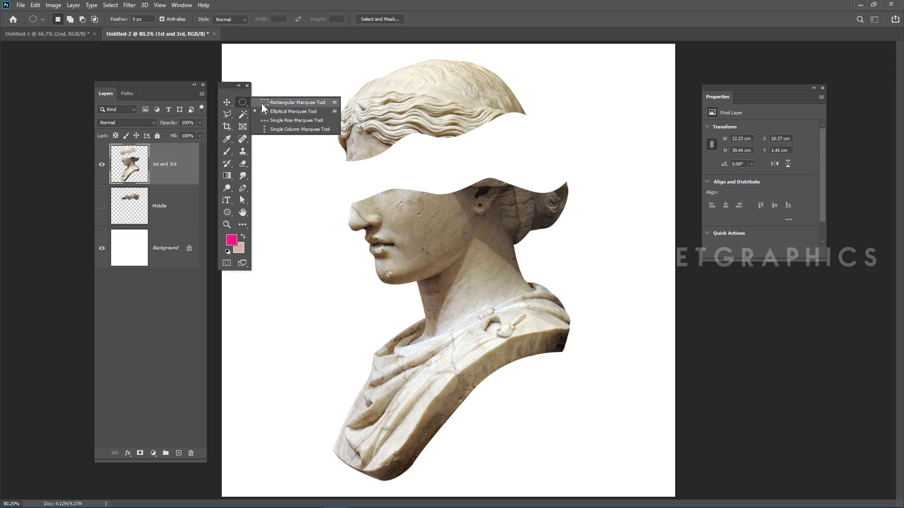
pyautogui.click(262, 104)
pyautogui.click(227, 115)
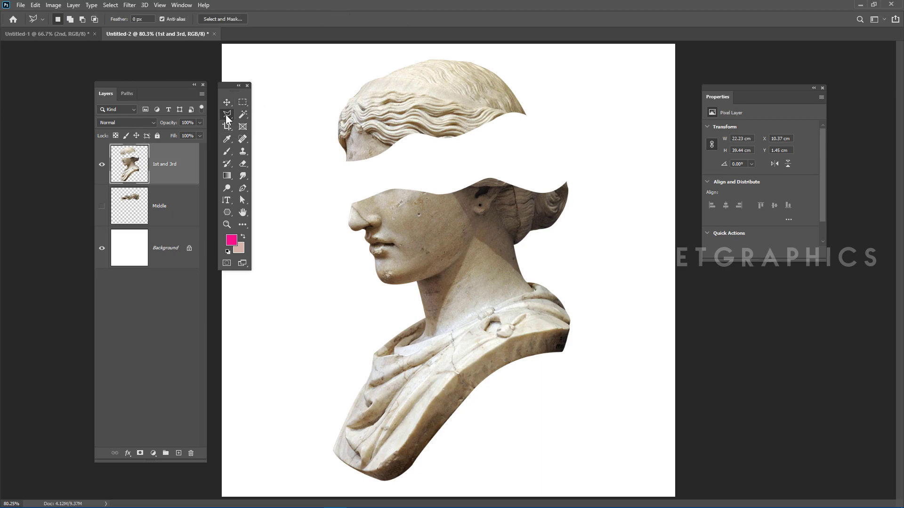
pyautogui.click(330, 190)
pyautogui.click(586, 153)
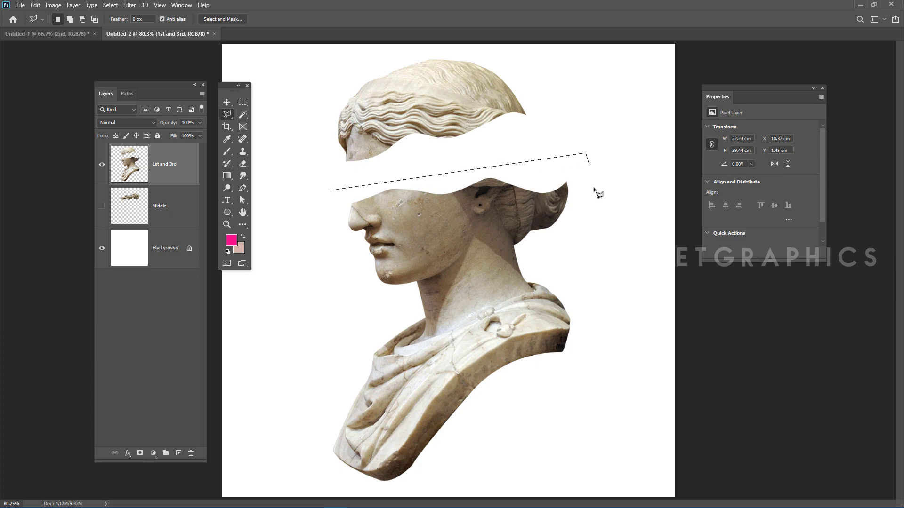
pyautogui.click(595, 453)
pyautogui.click(380, 488)
pyautogui.click(275, 456)
pyautogui.click(330, 190)
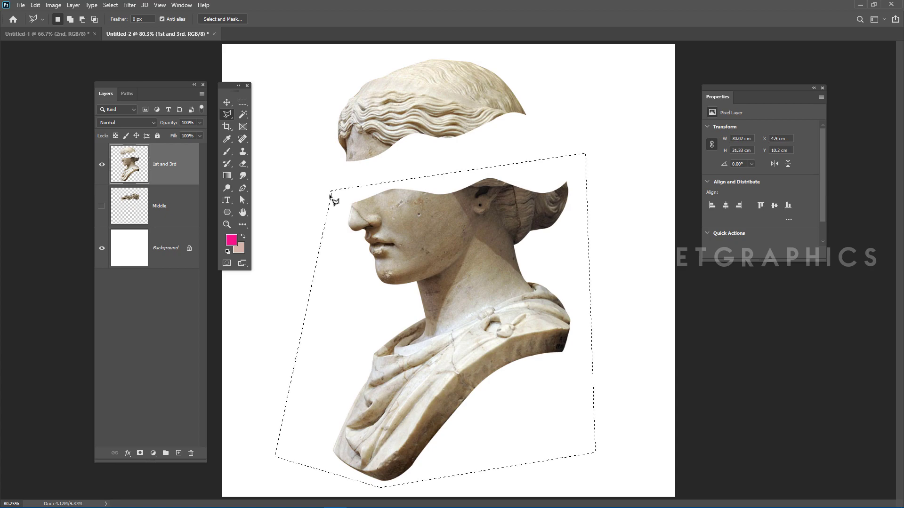
# Step: Cut the selected lower bust piece to its own layer and place that layer directly below Middle
pyautogui.rightClick(400, 231)
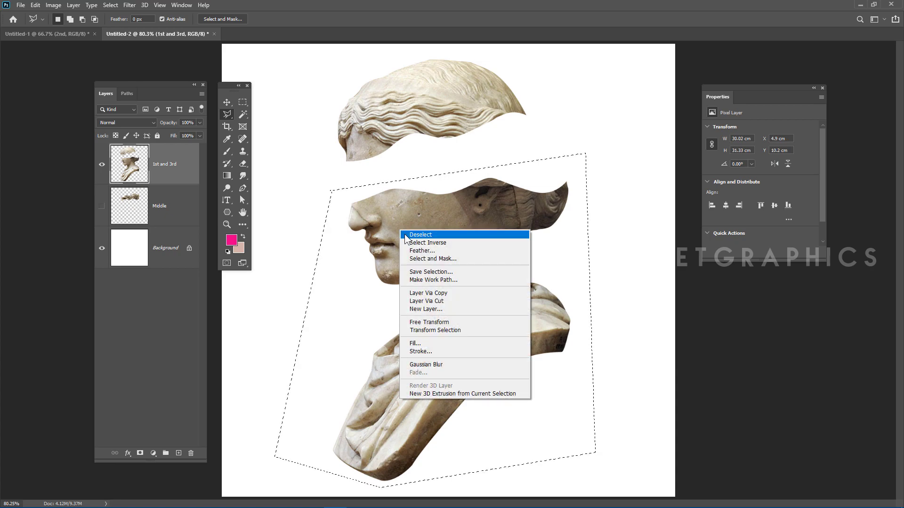
pyautogui.click(431, 302)
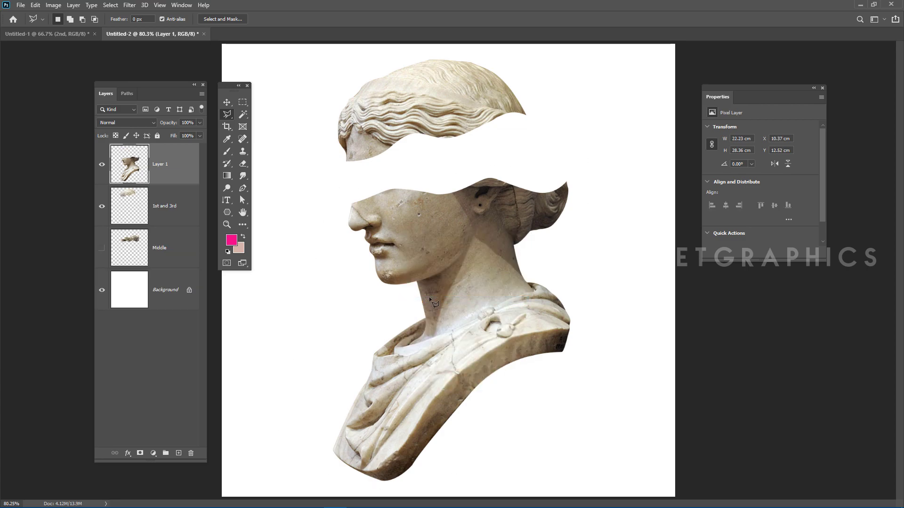
pyautogui.moveTo(179, 162); pyautogui.dragTo(159, 262)
# Step: Rename the three slice layers 1st, 2nd and 3rd in order from the head down
pyautogui.doubleClick(162, 211)
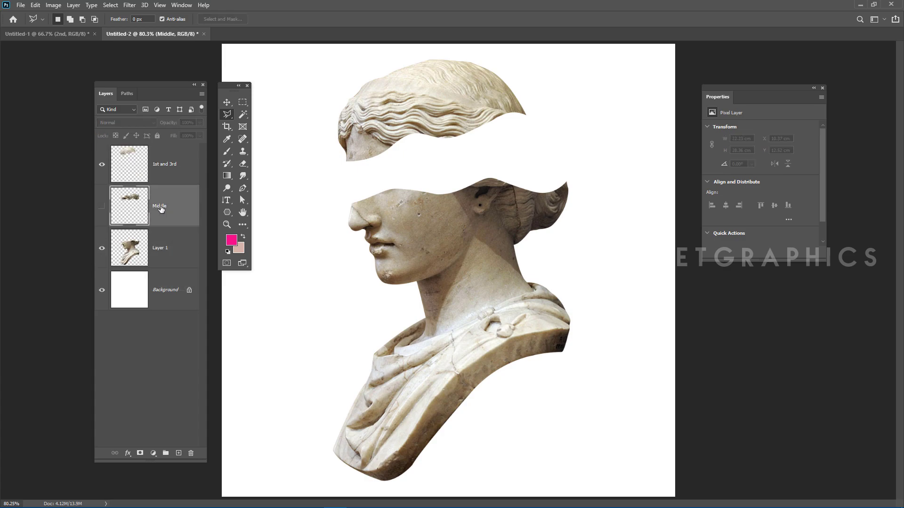
pyautogui.press('Return')
pyautogui.click(160, 248)
pyautogui.doubleClick(154, 247)
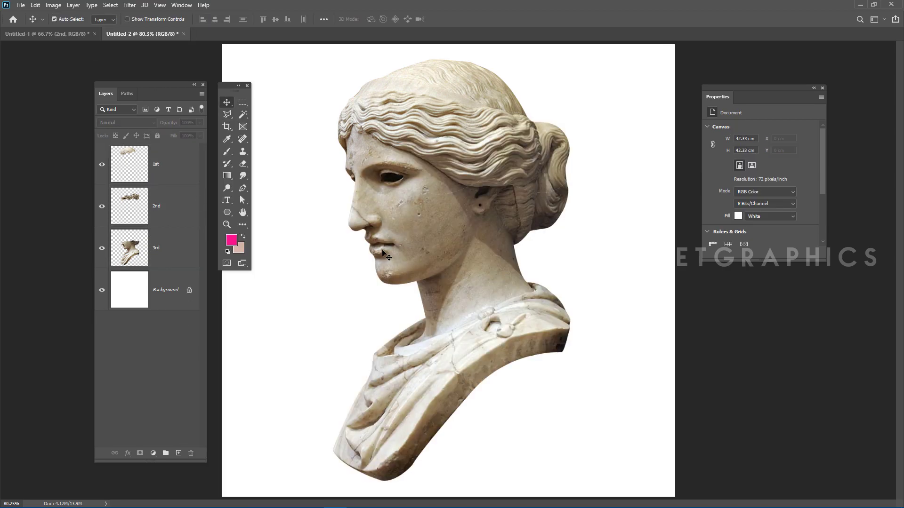
# Step: Hide the 1st and 2nd layers, then turn a closed wavy pen path across the chin and neck into a selection
pyautogui.click(102, 205)
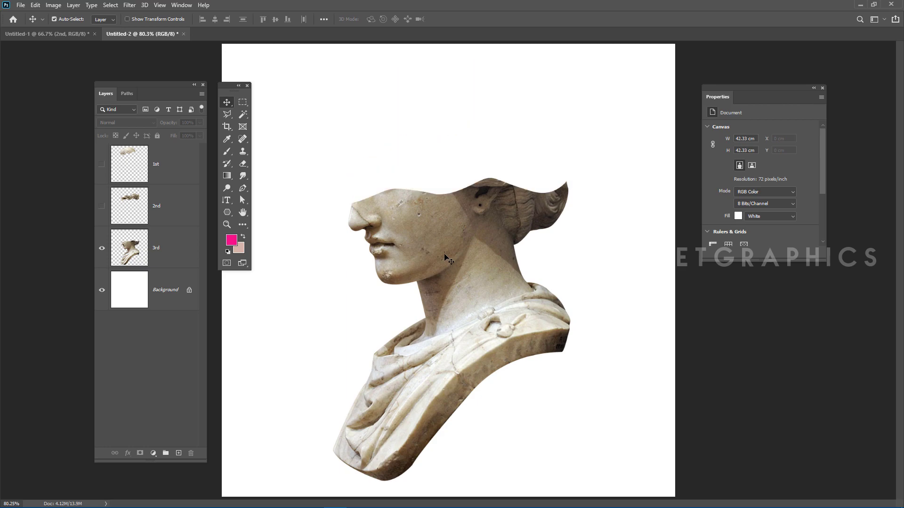
pyautogui.click(243, 189)
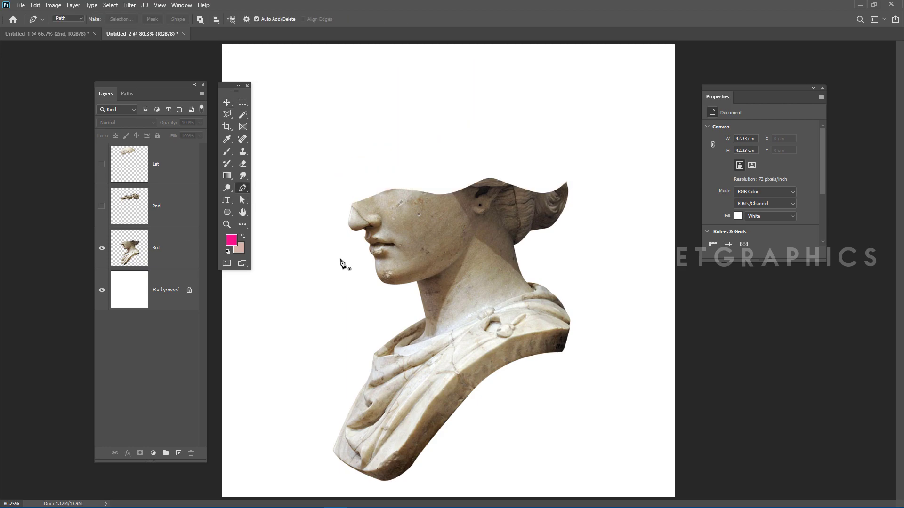
pyautogui.click(367, 262)
pyautogui.moveTo(417, 251); pyautogui.dragTo(448, 262)
pyautogui.click(471, 232)
pyautogui.click(503, 233)
pyautogui.click(534, 244)
pyautogui.hotkey('ctrl', 'Return')
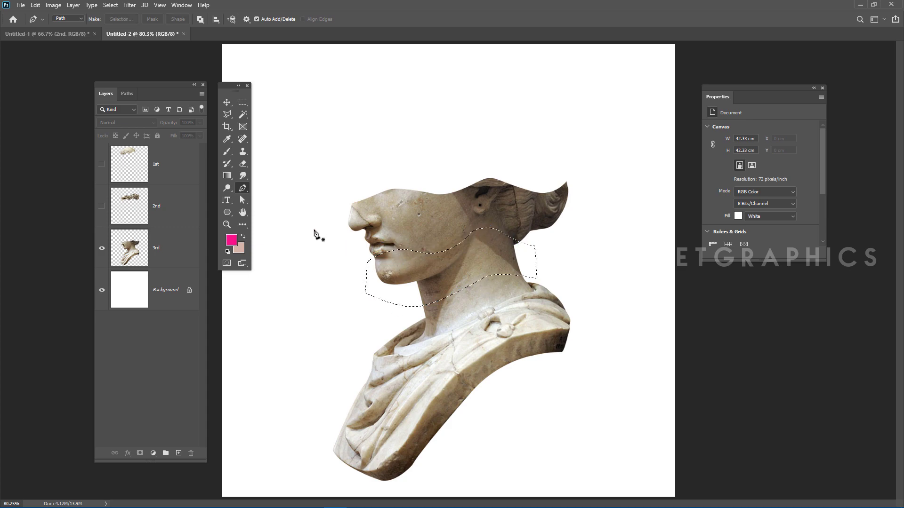
# Step: Duplicate the 3rd layer, naming the copy "3rd and 5" and the original "4"
pyautogui.click(172, 249)
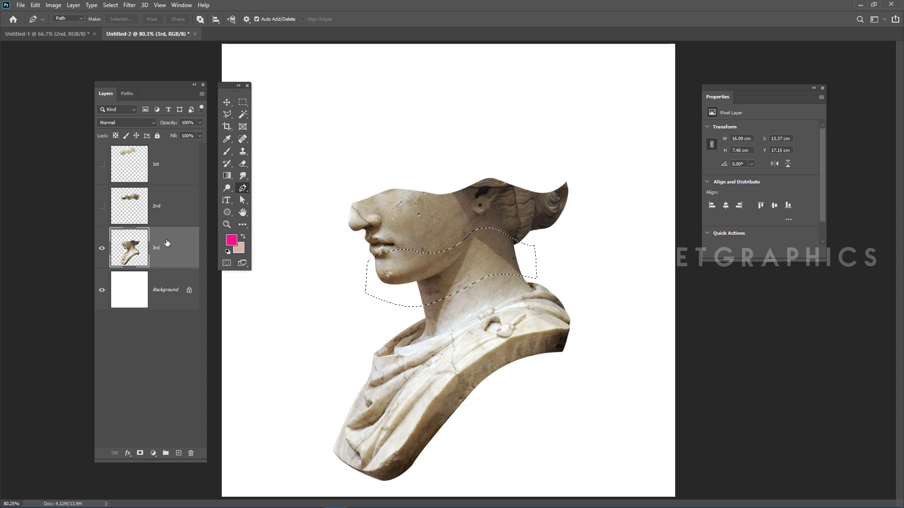
pyautogui.rightClick(167, 242)
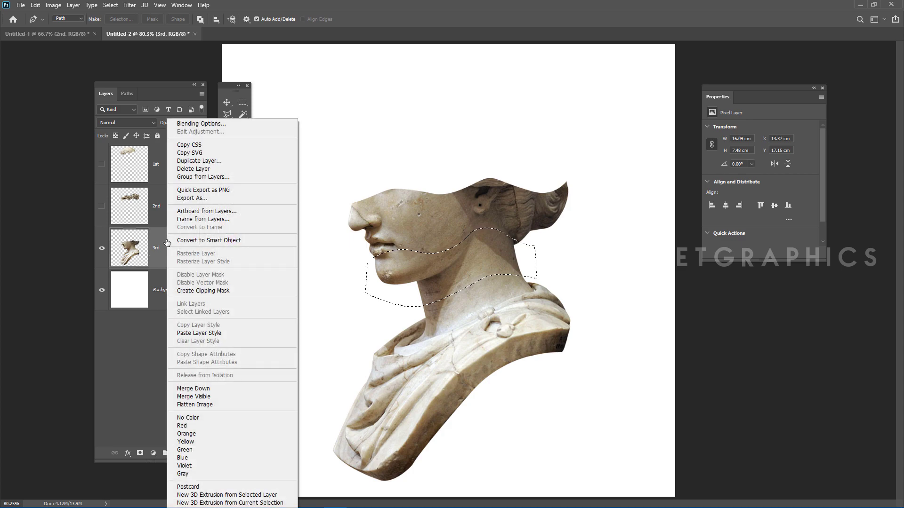
pyautogui.click(207, 160)
pyautogui.press('Return')
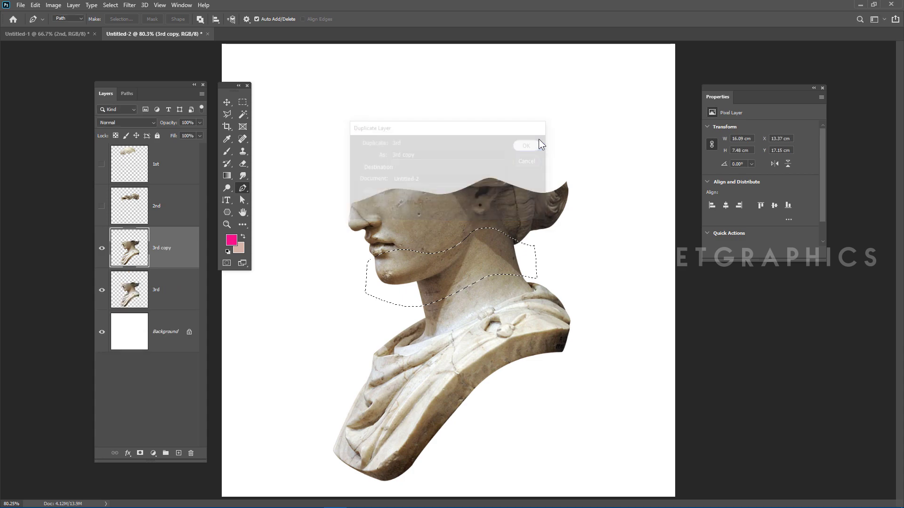
pyautogui.doubleClick(164, 248)
pyautogui.write('3rd and 5')
pyautogui.doubleClick(156, 290)
pyautogui.write('4')
pyautogui.press('Return')
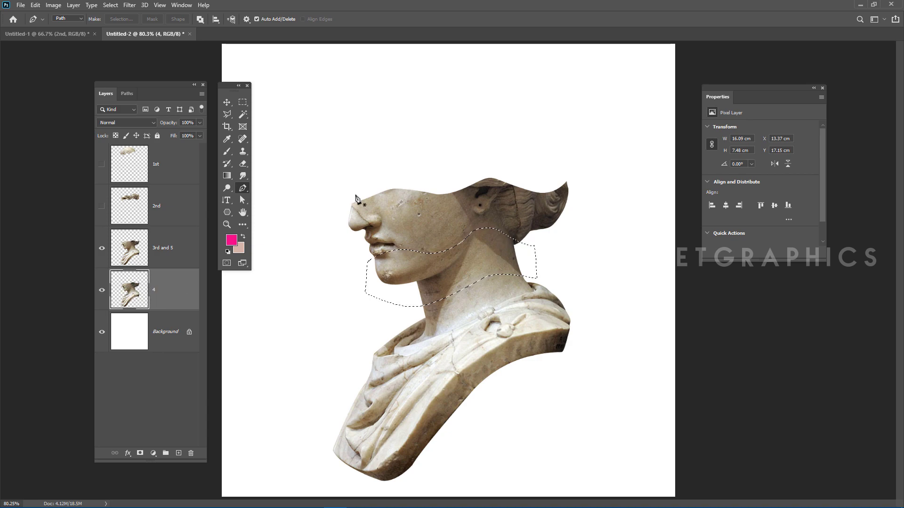
# Step: Invert the selection and delete everything outside the chin-and-neck band from layer 4
pyautogui.click(242, 102)
pyautogui.rightClick(453, 237)
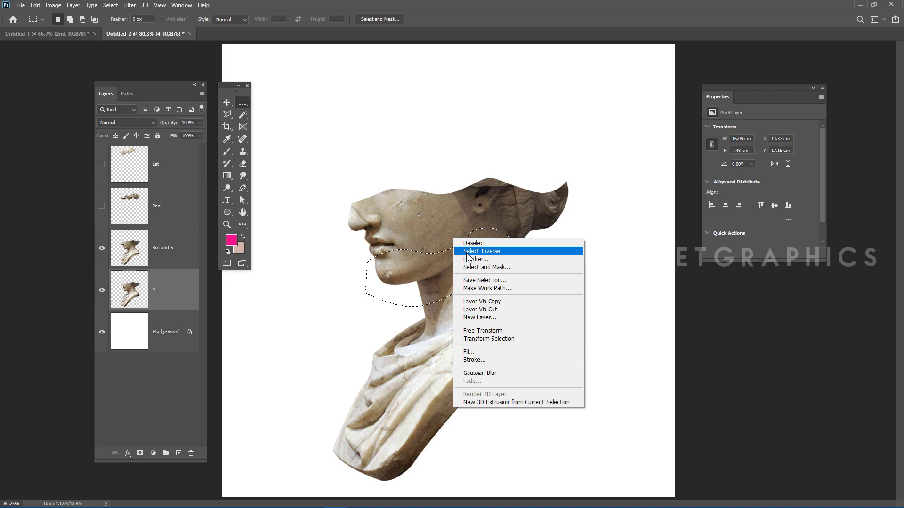
pyautogui.click(469, 248)
pyautogui.press('Delete')
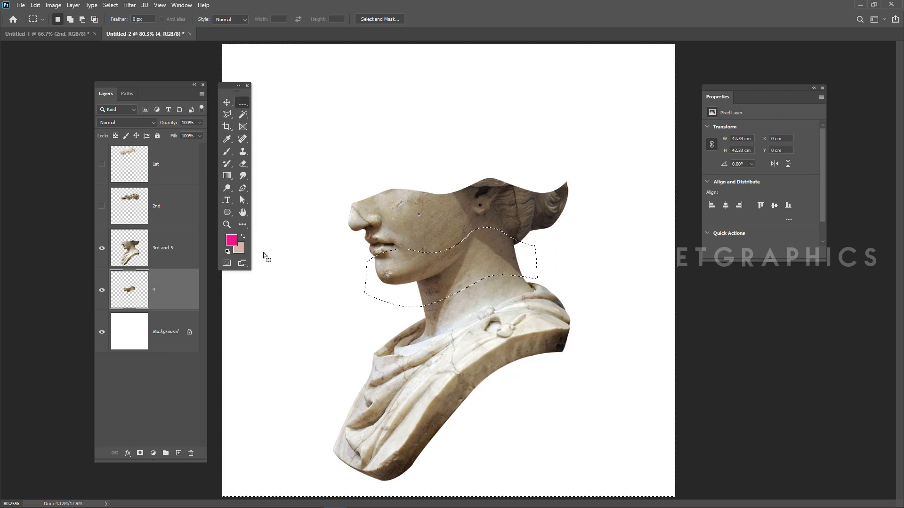
# Step: Invert the selection again, delete the chin-and-neck band from the "3rd and 5" layer and deselect
pyautogui.click(146, 255)
pyautogui.click(488, 234)
pyautogui.press('Delete')
pyautogui.hotkey('ctrl', 'd')
# Step: Hide layer 4, outline the shoulder piece of "3rd and 5" with the polygonal lasso and cut it to a new layer
pyautogui.click(101, 290)
pyautogui.click(230, 117)
pyautogui.click(362, 296)
pyautogui.click(560, 246)
pyautogui.click(599, 389)
pyautogui.click(393, 489)
pyautogui.click(316, 476)
pyautogui.doubleClick(323, 351)
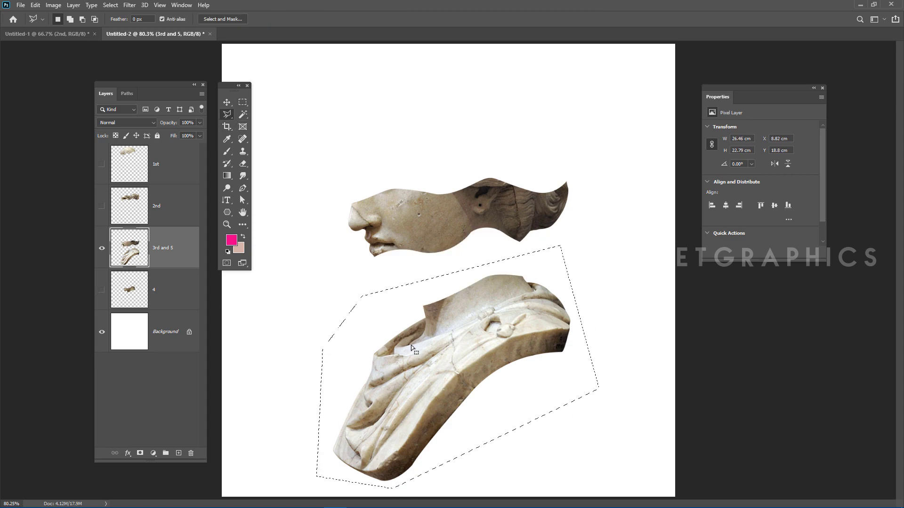
pyautogui.rightClick(413, 348)
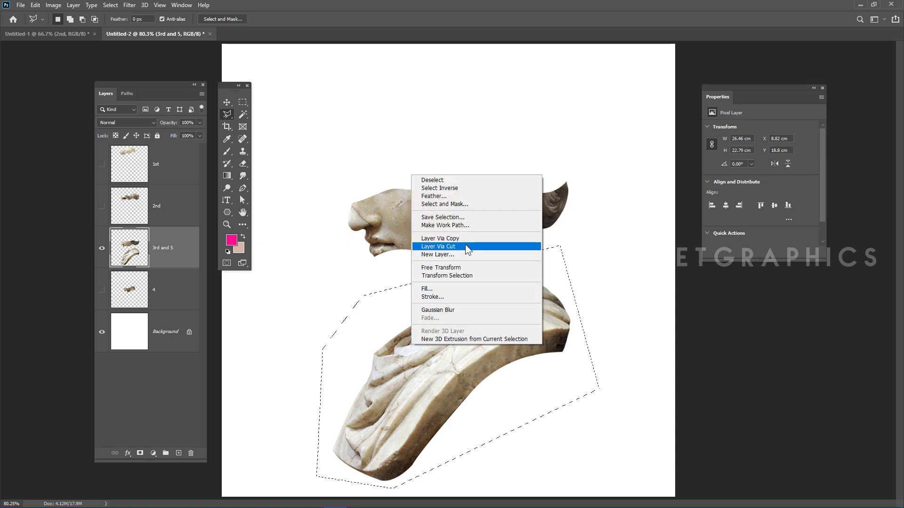
pyautogui.click(451, 248)
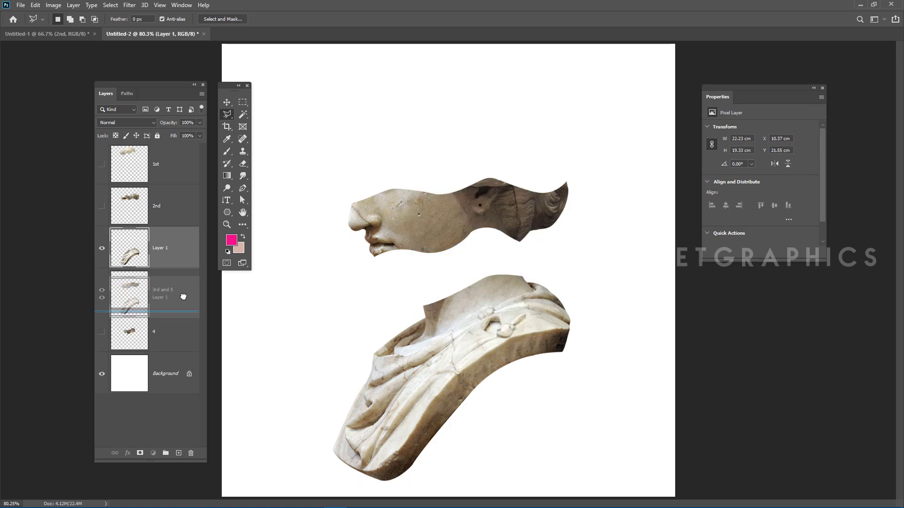
# Step: Name the face slice layer "3rd" and the shoulder slice layer "5", with layer 5 placed directly below layer 4
pyautogui.doubleClick(170, 249)
pyautogui.write('3rd')
pyautogui.doubleClick(163, 291)
pyautogui.write('5')
pyautogui.press('Return')
pyautogui.moveTo(184, 285); pyautogui.dragTo(193, 335)
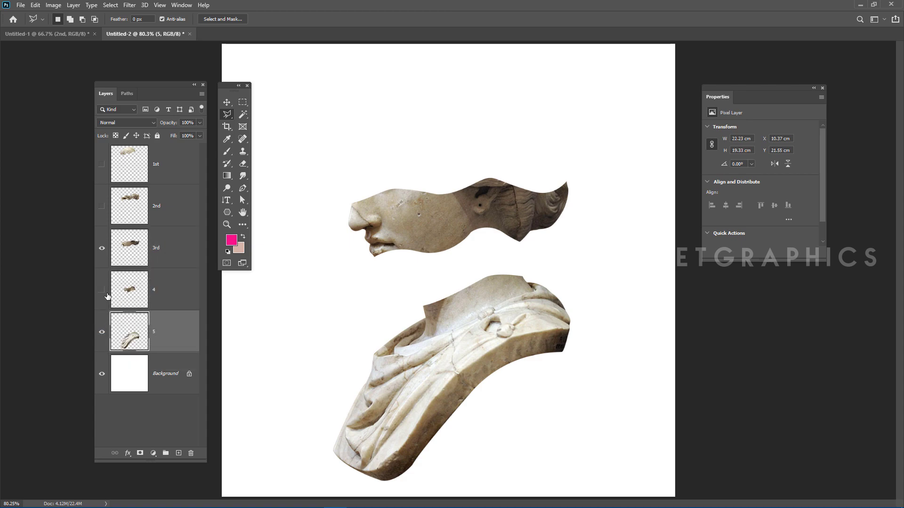
# Step: Make the hidden 1st, 2nd and 4 layers visible again
pyautogui.click(101, 290)
pyautogui.click(101, 206)
pyautogui.click(101, 164)
# Step: Move the bust slices apart vertically so that wavy white gaps separate all five pieces
pyautogui.click(227, 102)
pyautogui.moveTo(462, 92); pyautogui.dragTo(462, 84)
pyautogui.moveTo(432, 176); pyautogui.dragTo(432, 184)
pyautogui.moveTo(436, 223); pyautogui.dragTo(433, 259)
pyautogui.hotkey('ctrl', 'z')
pyautogui.moveTo(440, 277); pyautogui.dragTo(440, 317)
pyautogui.moveTo(451, 372); pyautogui.dragTo(452, 426)
# Step: Fine-tune the slice positions with small sideways and vertical offsets, shifting the shoulder piece right and slightly up
pyautogui.moveTo(388, 244); pyautogui.dragTo(385, 243)
pyautogui.moveTo(482, 290); pyautogui.dragTo(488, 282)
pyautogui.moveTo(424, 71); pyautogui.dragTo(425, 69)
pyautogui.click(394, 234)
pyautogui.moveTo(481, 363); pyautogui.dragTo(499, 352)
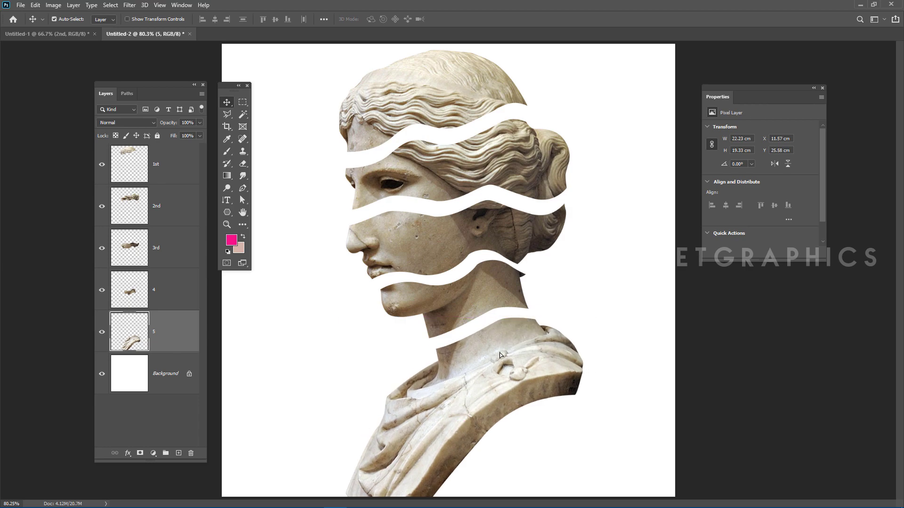
# Step: Duplicate the five slice layers, merge the copies into one layer and name it "Statue"
pyautogui.hotkey('ctrl', '-')
pyautogui.keyDown('shift'); pyautogui.click(171, 158); pyautogui.keyUp('shift')
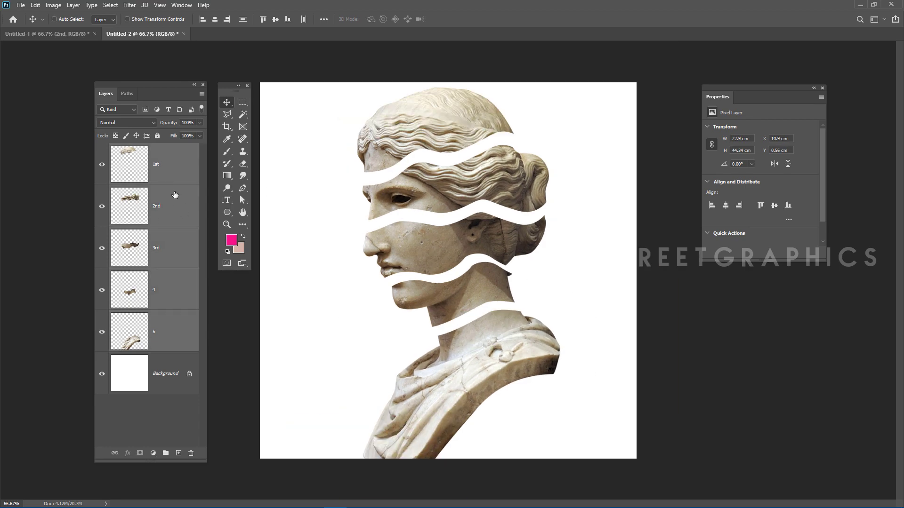
pyautogui.hotkey('ctrl', 'j')
pyautogui.hotkey('ctrl', 'e')
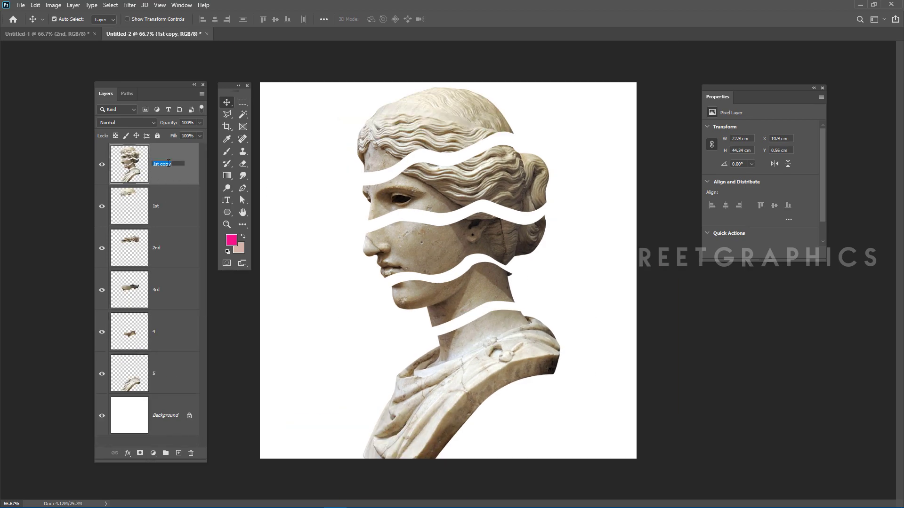
pyautogui.write('Statue')
pyautogui.press('Return')
# Step: Group the five original slice layers as "Backup", then lock and hide the group
pyautogui.click(178, 210)
pyautogui.keyDown('shift'); pyautogui.click(166, 376); pyautogui.keyUp('shift')
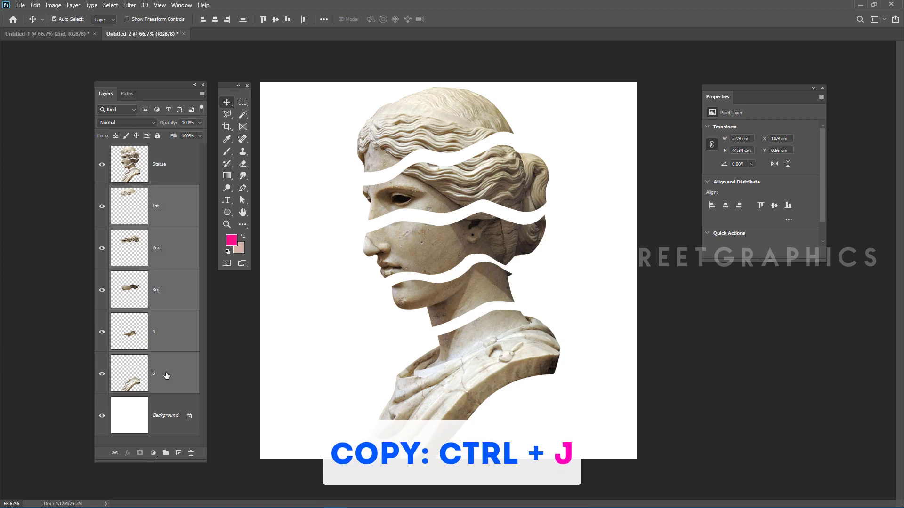
pyautogui.hotkey('ctrl', 'g')
pyautogui.doubleClick(140, 191)
pyautogui.write('Backup')
pyautogui.press('Return')
pyautogui.hotkey('ctrl', '/')
pyautogui.click(101, 191)
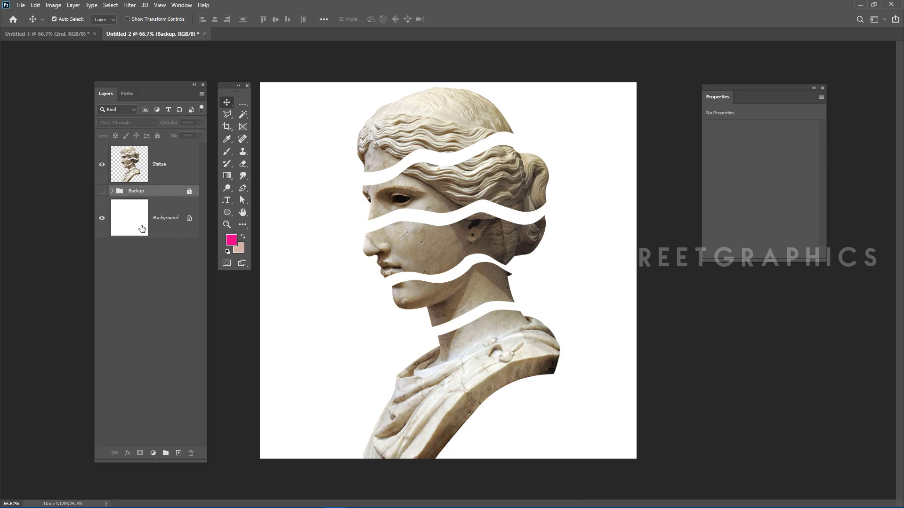
# Step: Scale the Statue layer down with Free Transform so the whole bust fits centrally on the canvas
pyautogui.click(151, 166)
pyautogui.hotkey('ctrl', 't')
pyautogui.moveTo(558, 86); pyautogui.dragTo(523, 126)
pyautogui.press('Return')
pyautogui.click(160, 199)
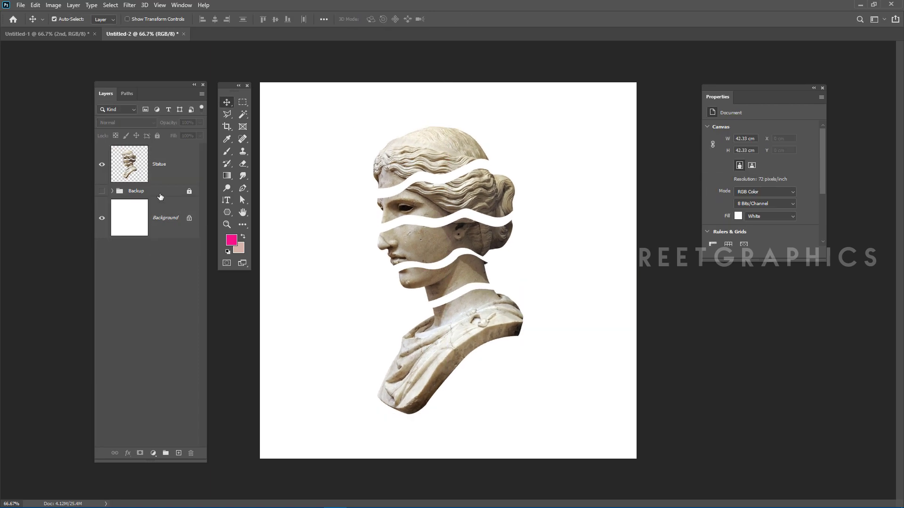
# Step: Add a new empty layer between the Statue layer and the Backup group
pyautogui.click(243, 188)
pyautogui.hotkey('ctrl', '0')
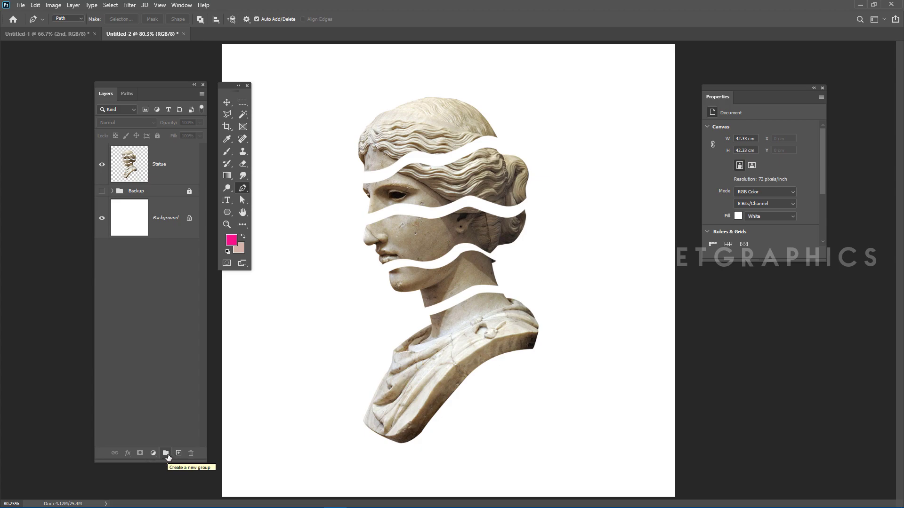
pyautogui.click(178, 453)
pyautogui.hotkey('ctrl', '[')
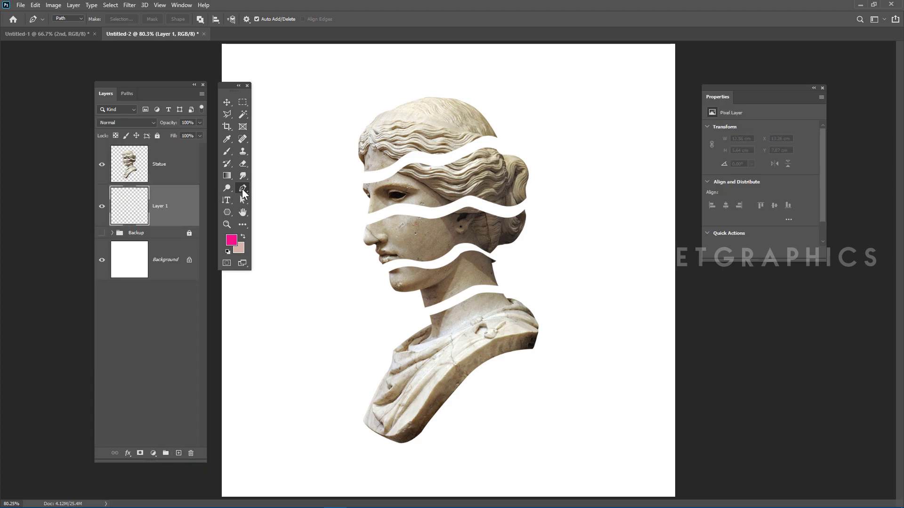
# Step: Draw a closed pen path around the uppermost wavy gap, convert it to a selection and fill it with the pink foreground color
pyautogui.hotkey('ctrl', '+')
pyautogui.hotkey('ctrl', '+')
pyautogui.moveTo(446, 189); pyautogui.dragTo(534, 440)
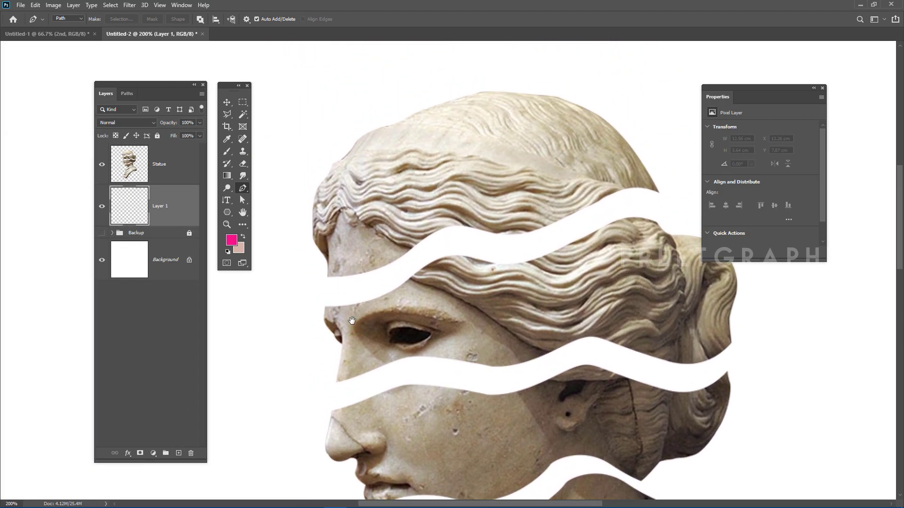
pyautogui.click(326, 307)
pyautogui.moveTo(400, 266); pyautogui.dragTo(418, 302)
pyautogui.click(451, 214)
pyautogui.click(531, 189)
pyautogui.click(620, 182)
pyautogui.moveTo(669, 201); pyautogui.dragTo(676, 212)
pyautogui.click(648, 227)
pyautogui.click(463, 300)
pyautogui.click(329, 315)
pyautogui.hotkey('ctrl', 'Return')
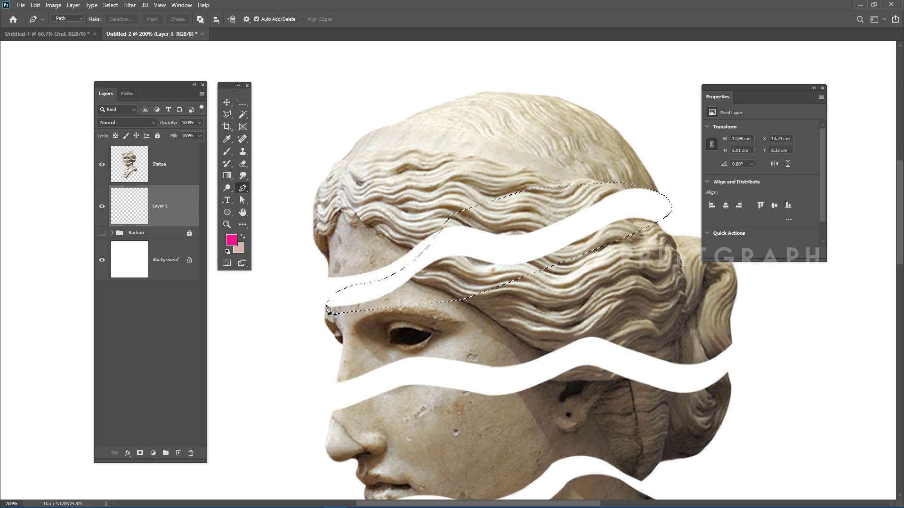
pyautogui.hotkey('alt', 'BackSpace')
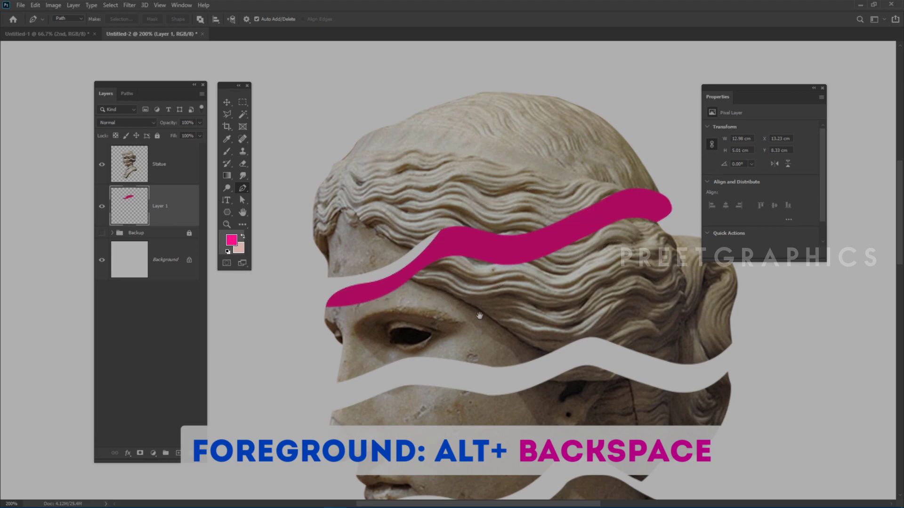
# Step: Add another empty layer for the next gap and place it below the pink shape's layer
pyautogui.moveTo(479, 317); pyautogui.dragTo(470, 176)
pyautogui.click(179, 452)
pyautogui.hotkey('ctrl', '[')
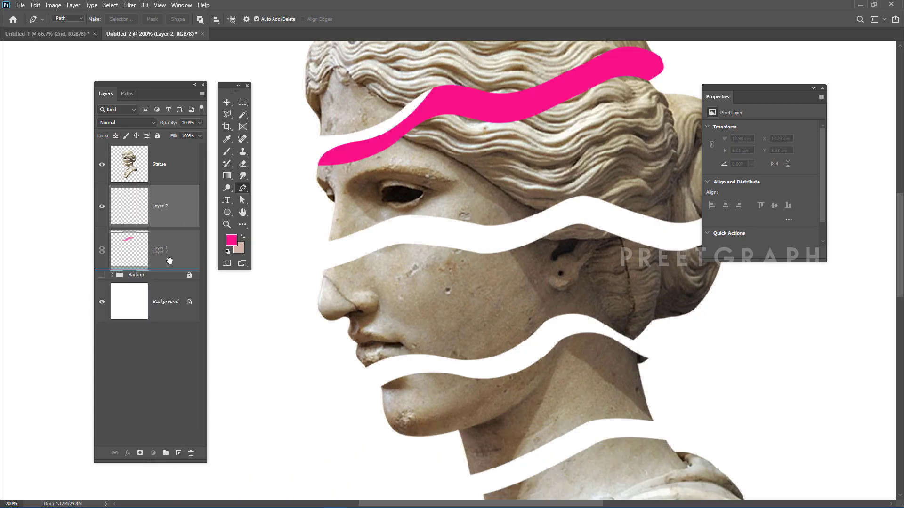
# Step: Draw a closed pen path around the wavy gap below the eye, convert it to a selection and fill it with the pink foreground color
pyautogui.click(324, 270)
pyautogui.moveTo(384, 234); pyautogui.dragTo(450, 226)
pyautogui.moveTo(538, 200); pyautogui.dragTo(584, 167)
pyautogui.moveTo(584, 166); pyautogui.dragTo(437, 188)
pyautogui.moveTo(572, 253); pyautogui.dragTo(547, 304)
pyautogui.moveTo(510, 309)
pyautogui.mouseDown()
pyautogui.moveTo(592, 291)
pyautogui.moveTo(674, 291)
pyautogui.mouseUp()
pyautogui.click(341, 273)
pyautogui.hotkey('ctrl', 'Return')
pyautogui.hotkey('alt', 'BackSpace')
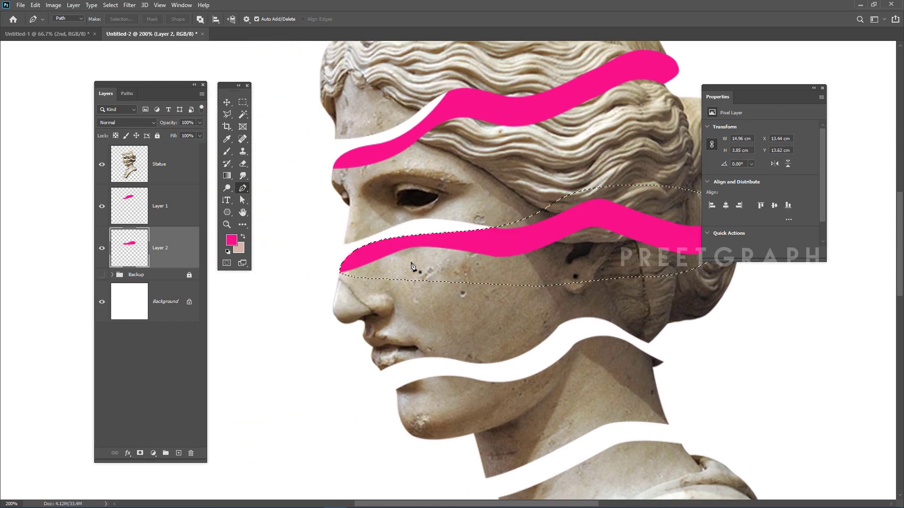
pyautogui.hotkey('ctrl', 'd')
# Step: Path the wavy gap below the mouth and fill it with pink on a new layer placed below the previous pink shape
pyautogui.moveTo(424, 367); pyautogui.dragTo(426, 268)
pyautogui.click(403, 290)
pyautogui.moveTo(407, 249); pyautogui.dragTo(469, 223)
pyautogui.click(320, 311)
pyautogui.hotkey('ctrl', 'alt', 'shift', 'n')
pyautogui.moveTo(188, 248); pyautogui.dragTo(193, 304)
pyautogui.hotkey('ctrl', 'Return')
pyautogui.hotkey('alt', 'BackSpace')
pyautogui.hotkey('ctrl', 'd')
# Step: Path the wavy gap across the neck and fill it with pink on its own new layer placed under the other pink shapes
pyautogui.moveTo(461, 331); pyautogui.dragTo(459, 155)
pyautogui.click(419, 241)
pyautogui.moveTo(507, 181); pyautogui.dragTo(561, 154)
pyautogui.moveTo(605, 178); pyautogui.dragTo(624, 189)
pyautogui.click(419, 242)
pyautogui.hotkey('ctrl', 'Return')
pyautogui.hotkey('ctrl', 'alt', 'shift', 'n')
pyautogui.moveTo(181, 290); pyautogui.dragTo(181, 333)
pyautogui.hotkey('alt', 'BackSpace')
pyautogui.hotkey('ctrl', 'd')
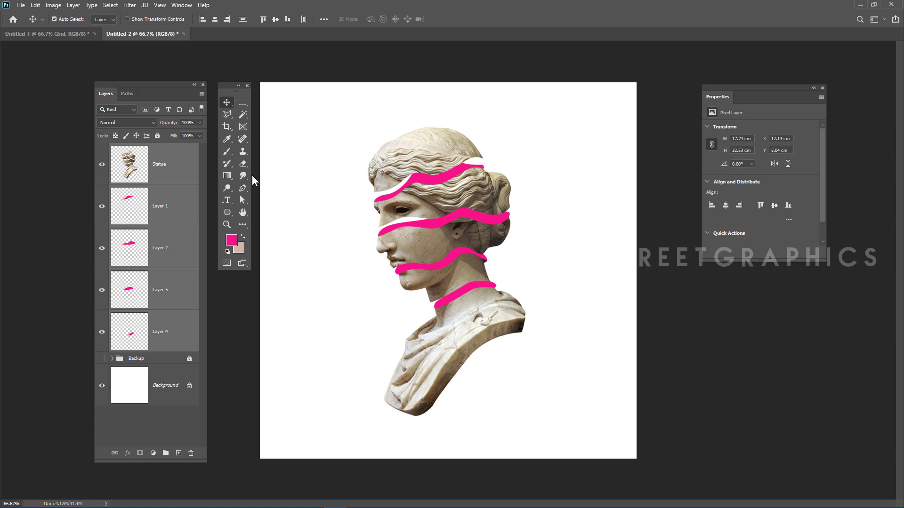
# Step: Group the Statue layer with the four pink shape layers and name the group Statue
pyautogui.hotkey('ctrl', 'g')
pyautogui.click(141, 147)
pyautogui.write('Statue')
pyautogui.press('Return')
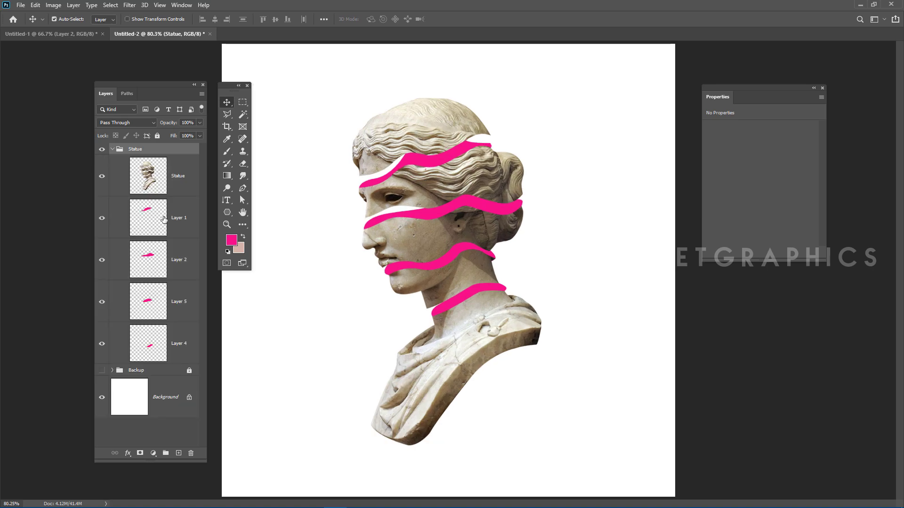
# Step: Add a Gradient Overlay layer style to Layer 1, the uppermost pink shape
pyautogui.click(187, 215)
pyautogui.rightClick(188, 207)
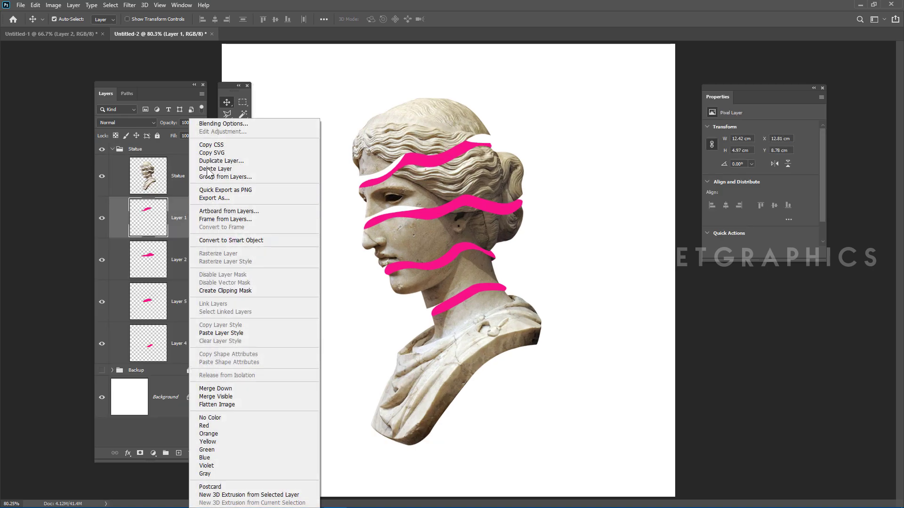
pyautogui.click(214, 123)
pyautogui.moveTo(512, 146); pyautogui.dragTo(550, 133)
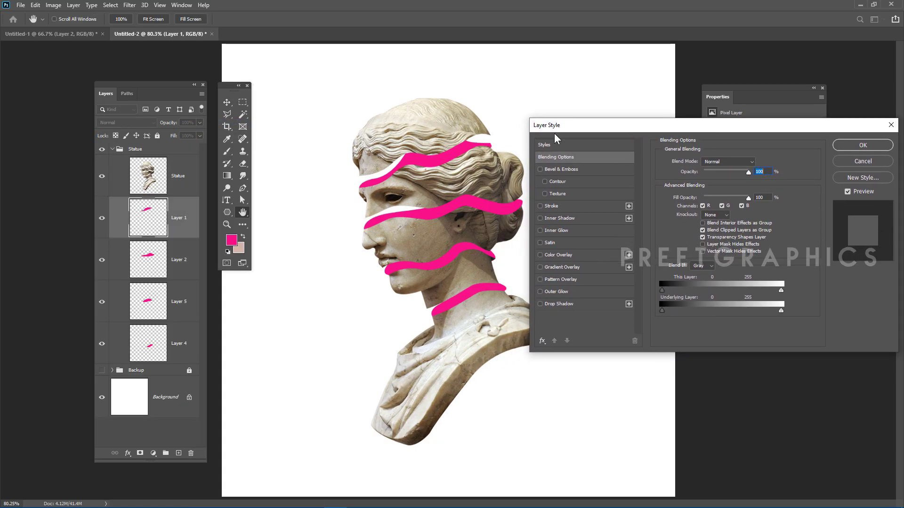
pyautogui.click(540, 267)
pyautogui.click(579, 267)
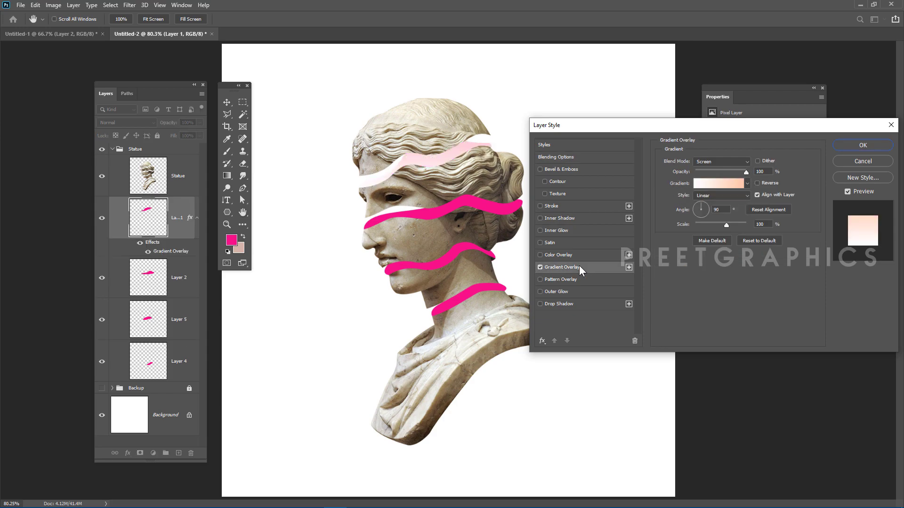
# Step: Set the overlay gradient's stops to run from a deep pink to black
pyautogui.click(717, 184)
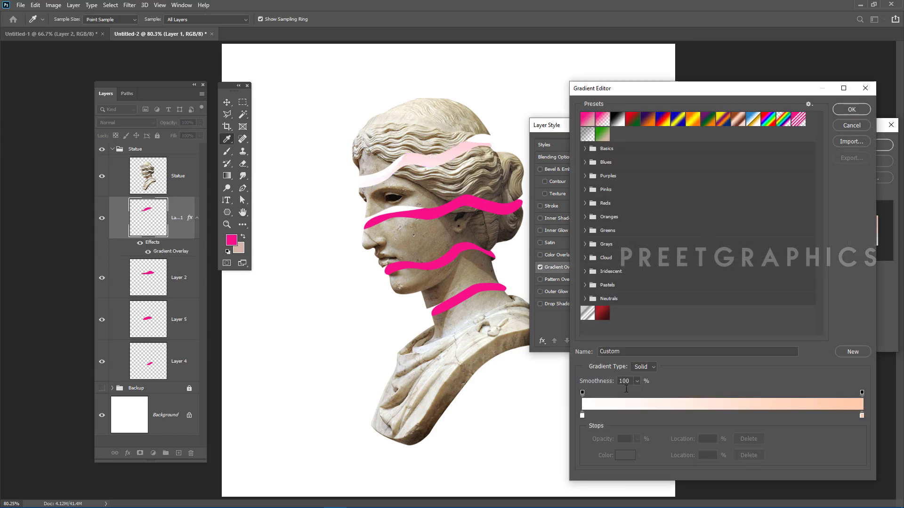
pyautogui.click(584, 416)
pyautogui.click(621, 451)
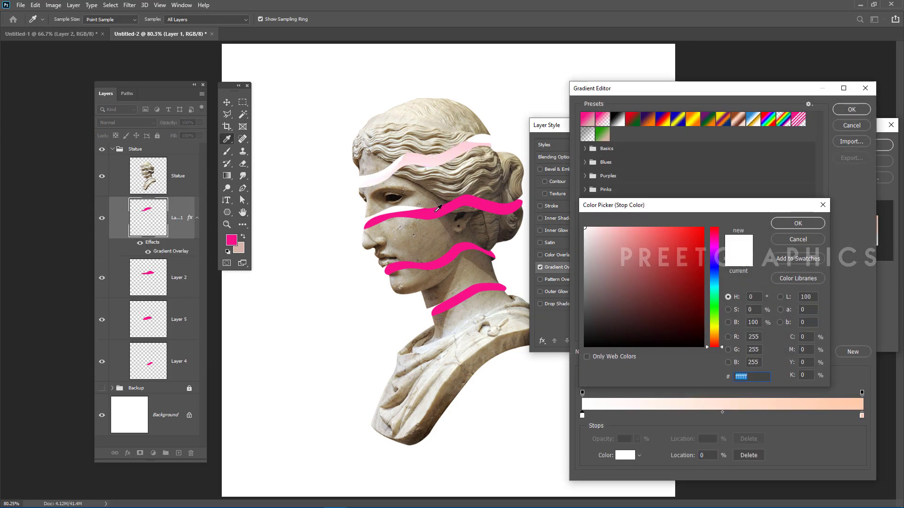
pyautogui.click(489, 287)
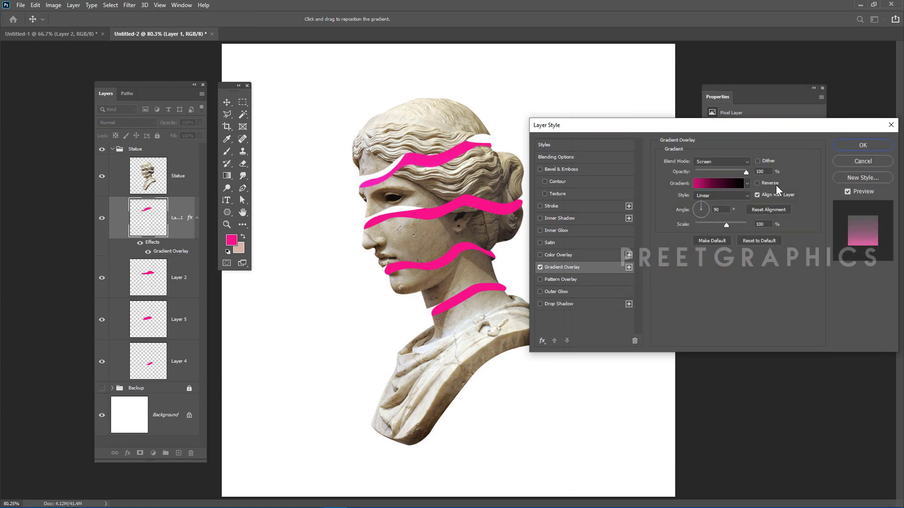
# Step: Set the Gradient Overlay to Normal blending, angle -67° and scale 61%, change its end stop to #610c40 and apply the style
pyautogui.click(729, 162)
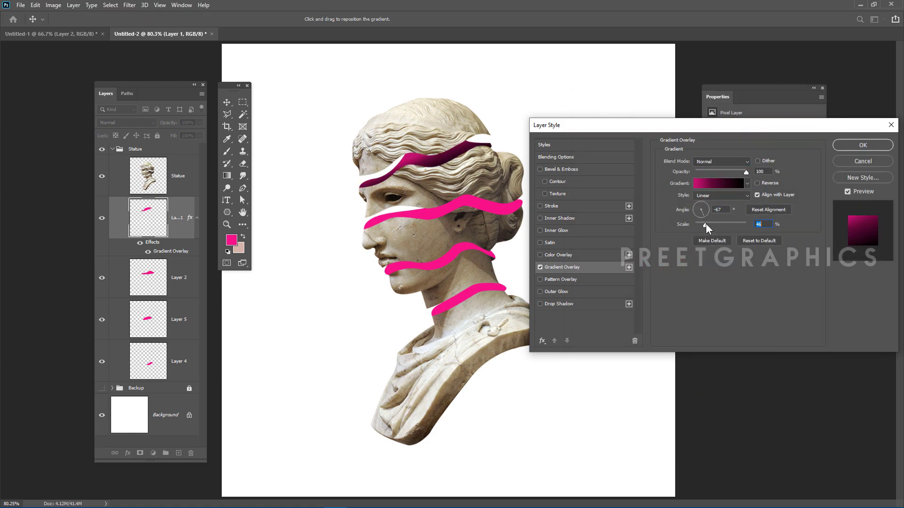
pyautogui.click(716, 184)
pyautogui.click(625, 455)
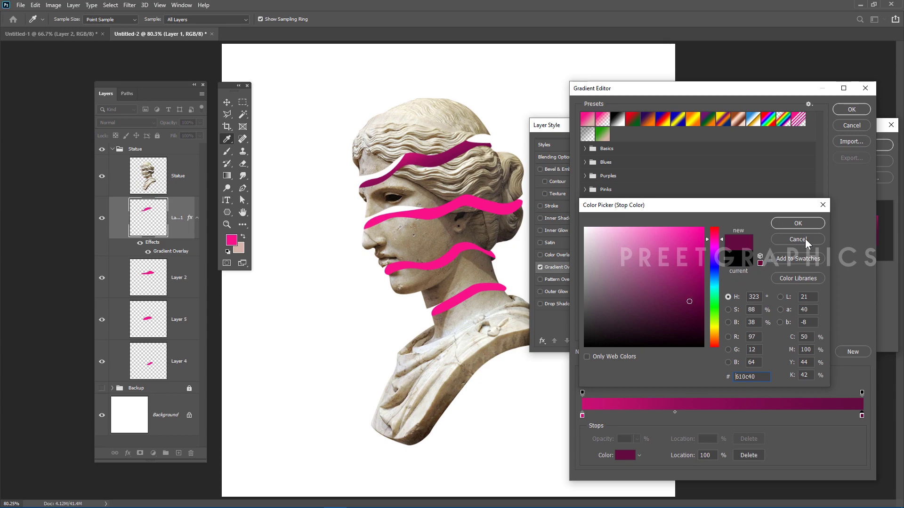
pyautogui.click(798, 223)
pyautogui.click(852, 109)
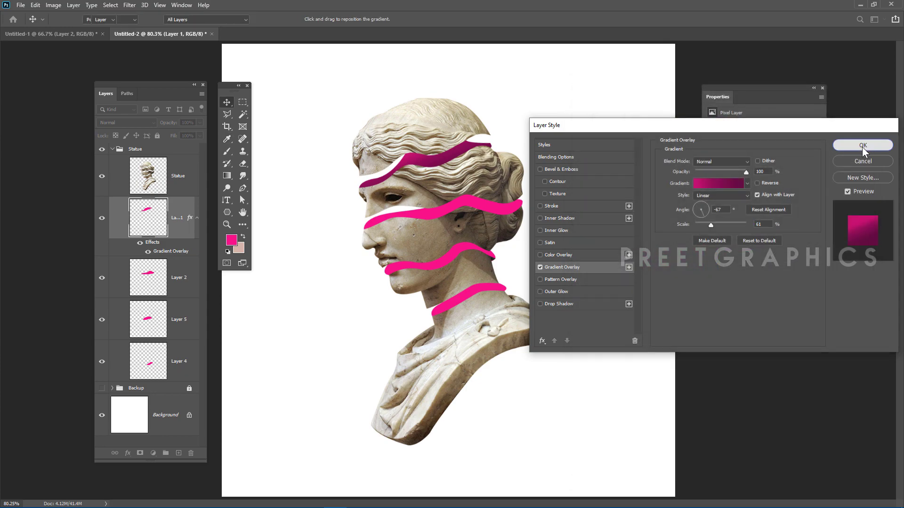
pyautogui.click(863, 146)
# Step: Copy Layer 1's style onto the other three pink shape layers and collapse the Statue group
pyautogui.rightClick(175, 205)
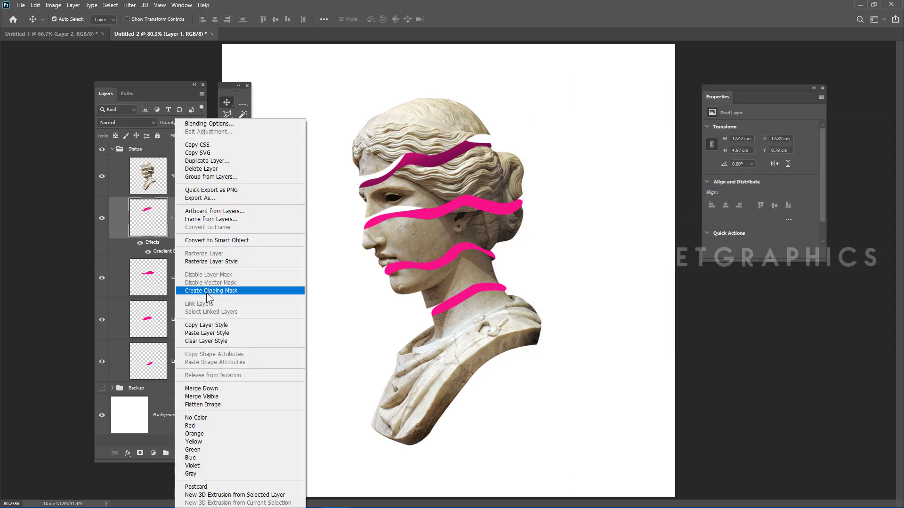
pyautogui.click(203, 326)
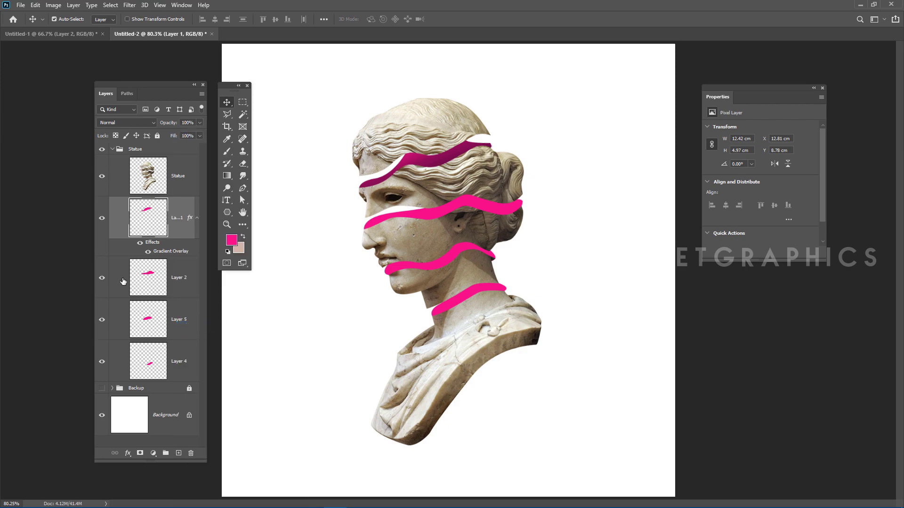
pyautogui.click(123, 282)
pyautogui.keyDown('shift'); pyautogui.click(122, 352); pyautogui.keyUp('shift')
pyautogui.rightClick(124, 352)
pyautogui.click(144, 334)
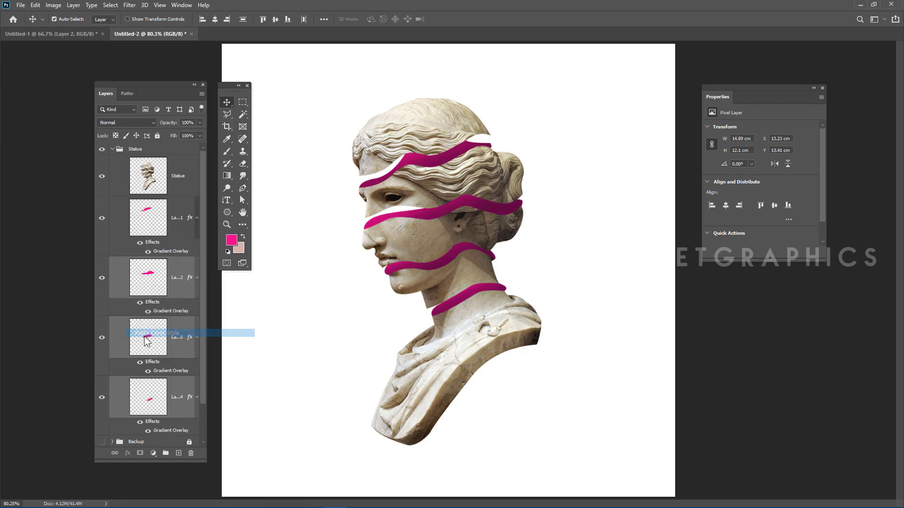
pyautogui.click(51, 279)
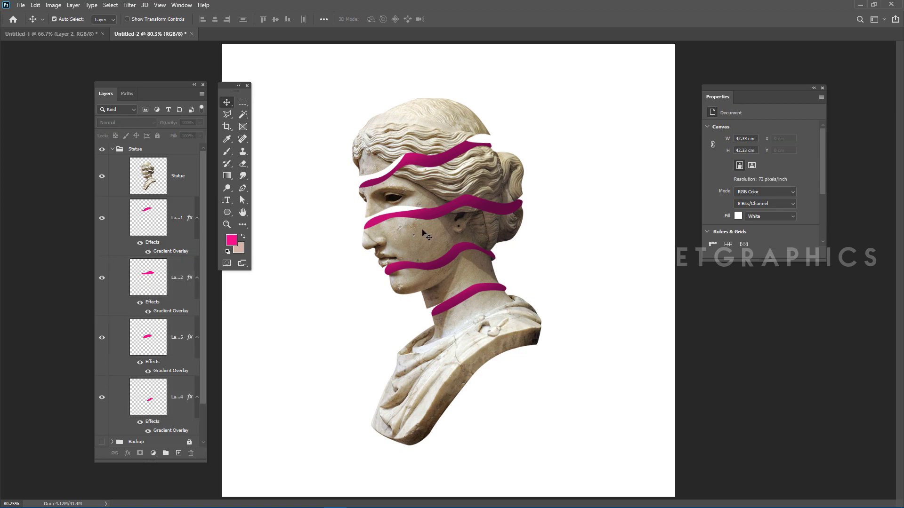
pyautogui.hotkey('ctrl', '-')
pyautogui.hotkey('ctrl', '-')
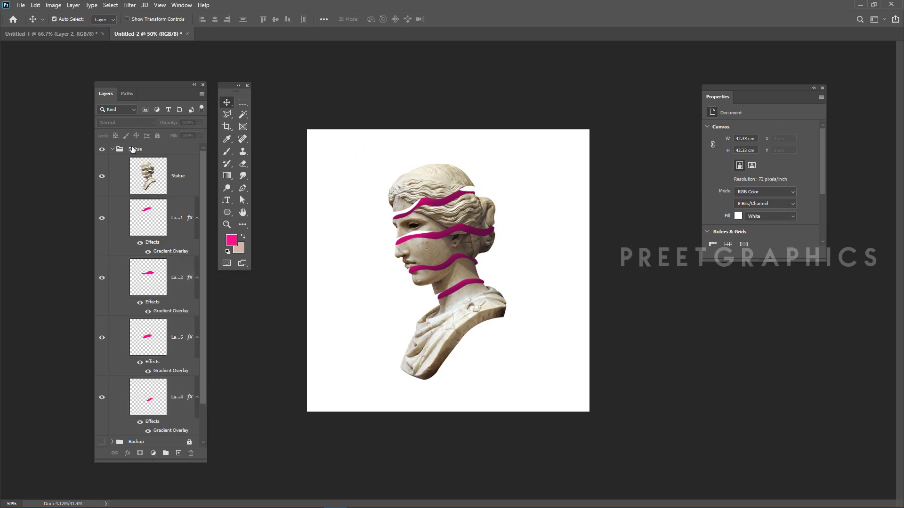
pyautogui.click(113, 149)
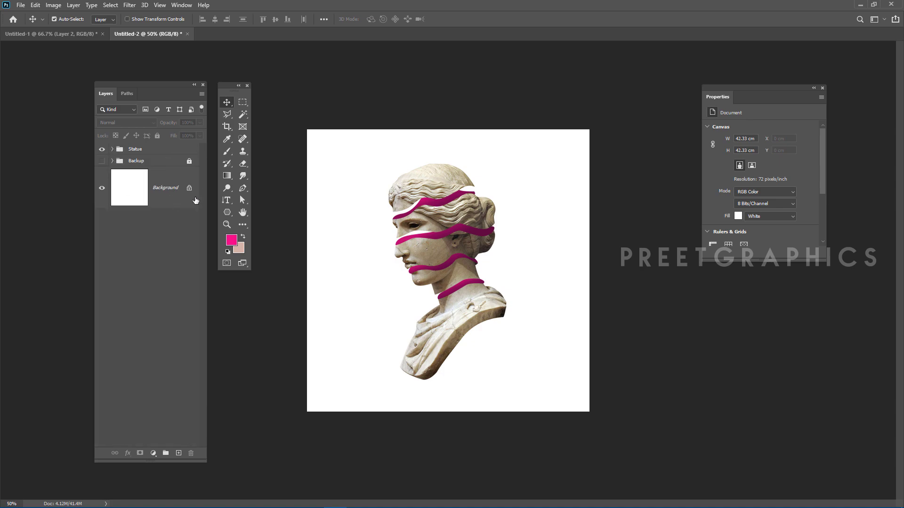
# Step: Choose a bright teal foreground color and fill the Background layer with it
pyautogui.click(174, 200)
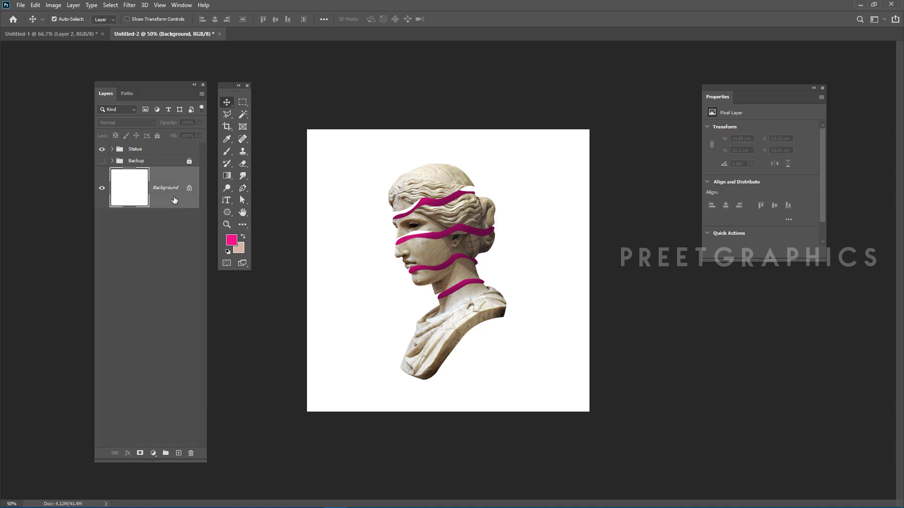
pyautogui.click(231, 240)
pyautogui.moveTo(723, 298)
pyautogui.mouseDown()
pyautogui.moveTo(715, 297)
pyautogui.moveTo(716, 274)
pyautogui.moveTo(713, 291)
pyautogui.mouseUp()
pyautogui.click(690, 261)
pyautogui.click(699, 247)
pyautogui.click(696, 276)
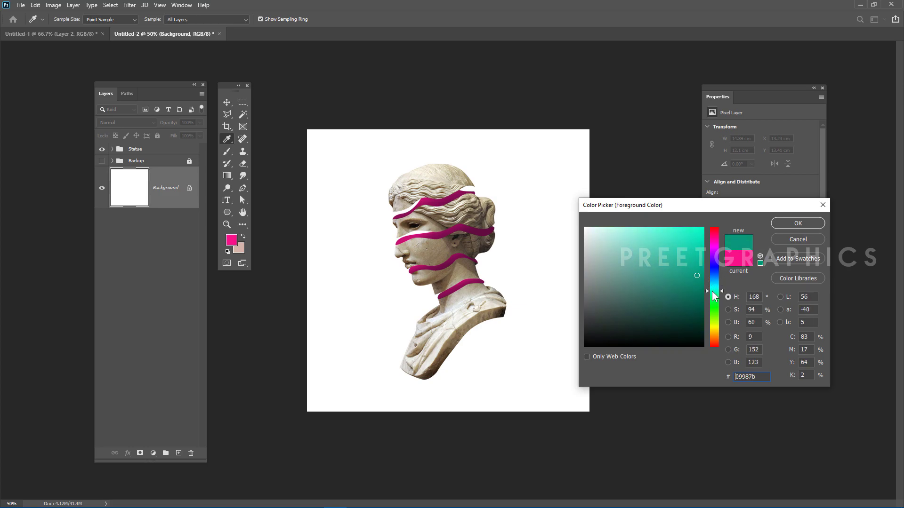
pyautogui.moveTo(695, 262); pyautogui.dragTo(698, 258)
pyautogui.click(797, 224)
pyautogui.press('v')
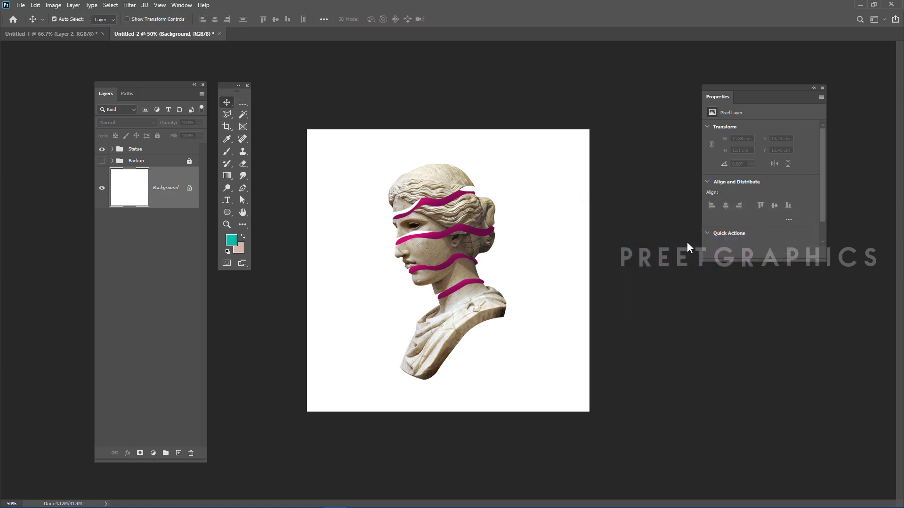
pyautogui.hotkey('alt', 'BackSpace')
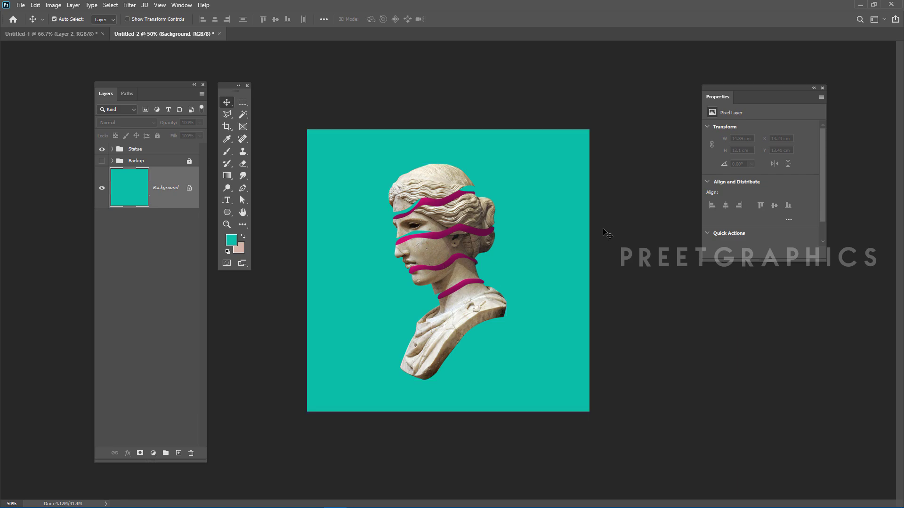
# Step: Apply a dark post-crop vignette to the Background with the Camera Raw filter, adjusting its amount, roundness and feather
pyautogui.click(134, 5)
pyautogui.click(146, 61)
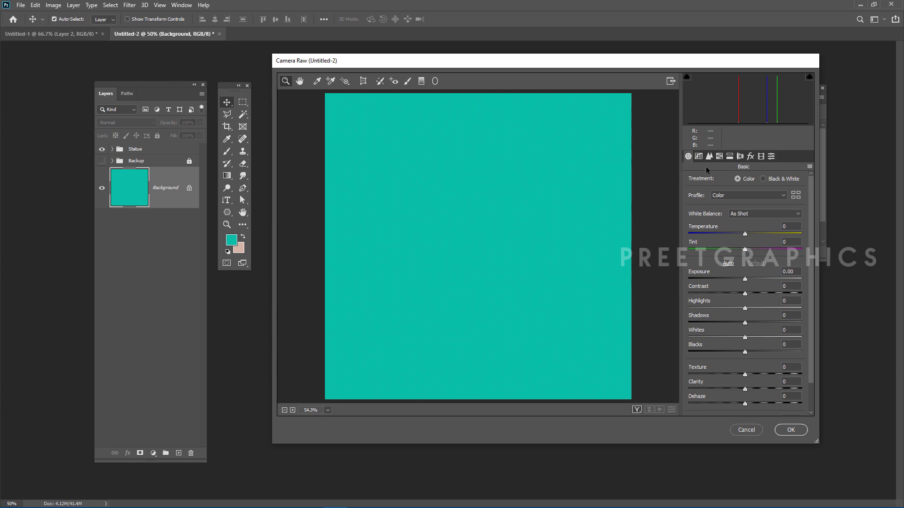
pyautogui.click(750, 157)
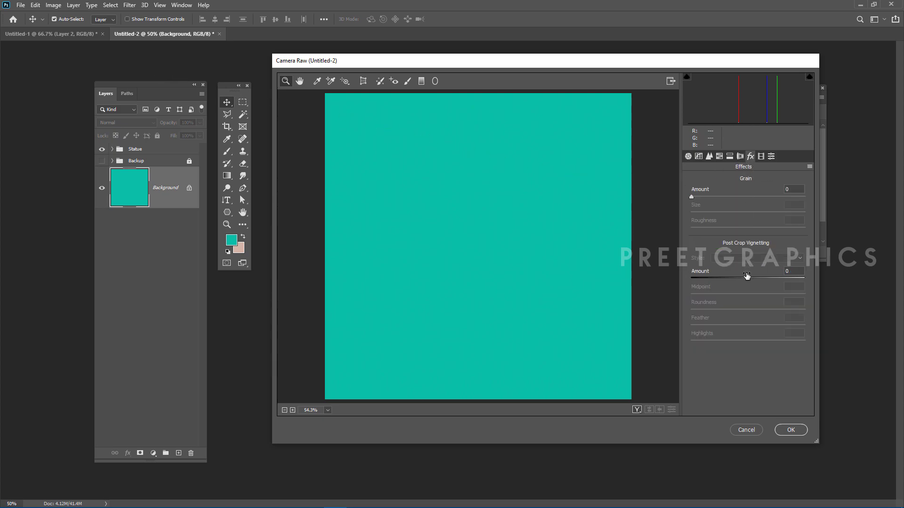
pyautogui.moveTo(749, 278); pyautogui.dragTo(685, 295)
pyautogui.click(745, 309)
pyautogui.moveTo(746, 309); pyautogui.dragTo(759, 310)
pyautogui.moveTo(774, 324)
pyautogui.mouseDown()
pyautogui.moveTo(752, 323)
pyautogui.moveTo(785, 324)
pyautogui.mouseUp()
pyautogui.click(791, 430)
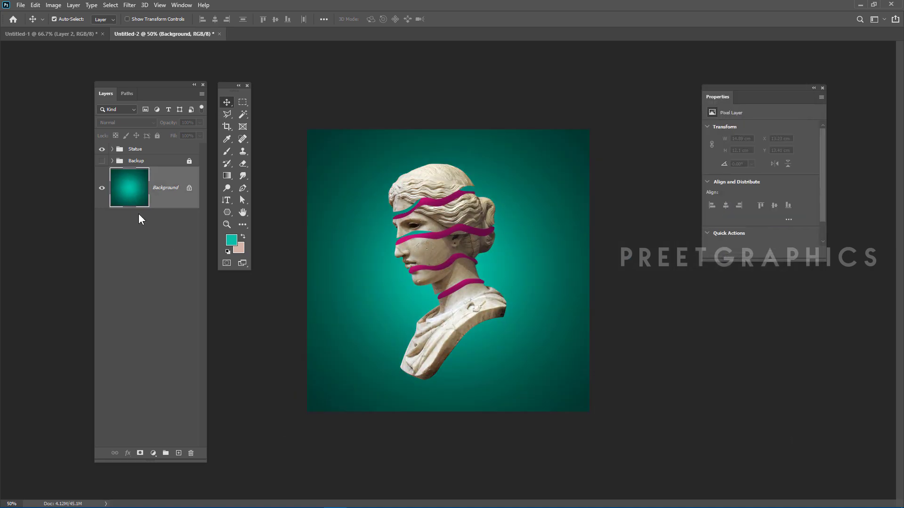
# Step: Add a Hue/Saturation adjustment clipped to the Background, with hue +155 and lightness -25
pyautogui.click(152, 453)
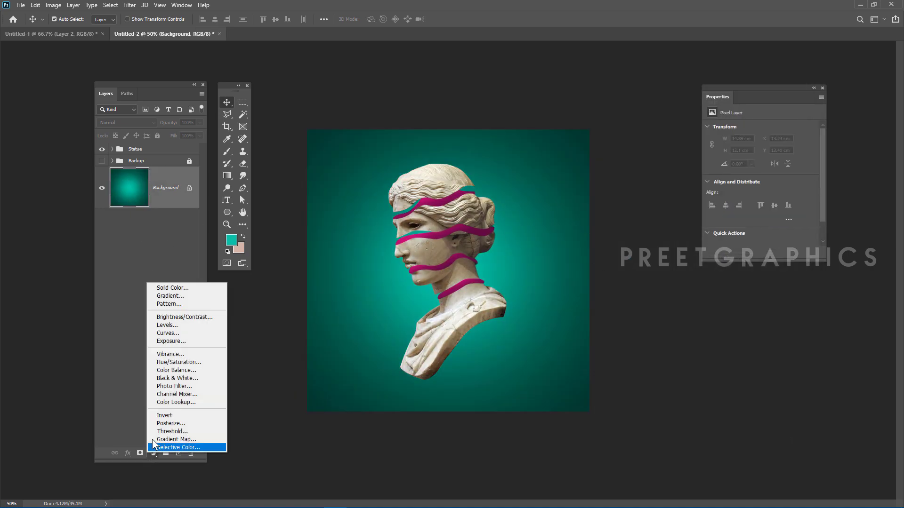
pyautogui.click(181, 367)
pyautogui.keyDown('alt'); pyautogui.click(134, 206); pyautogui.keyUp('alt')
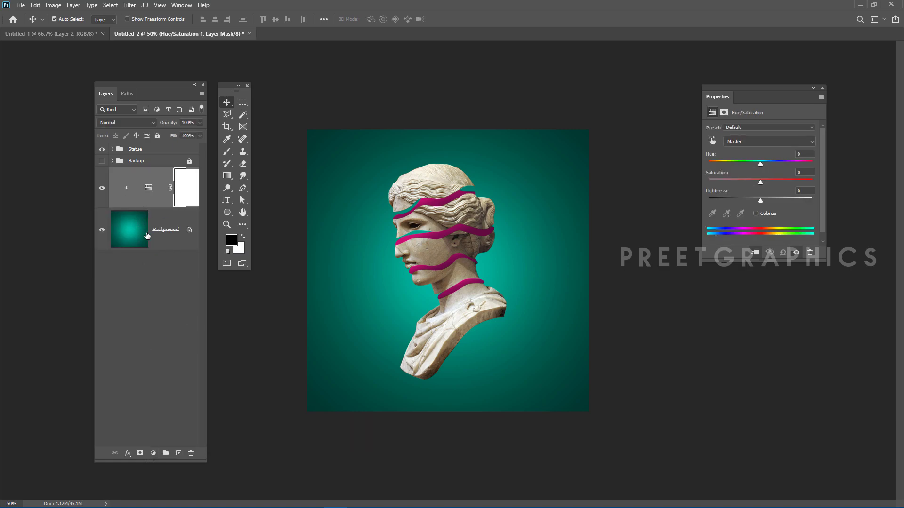
pyautogui.moveTo(761, 163); pyautogui.dragTo(806, 165)
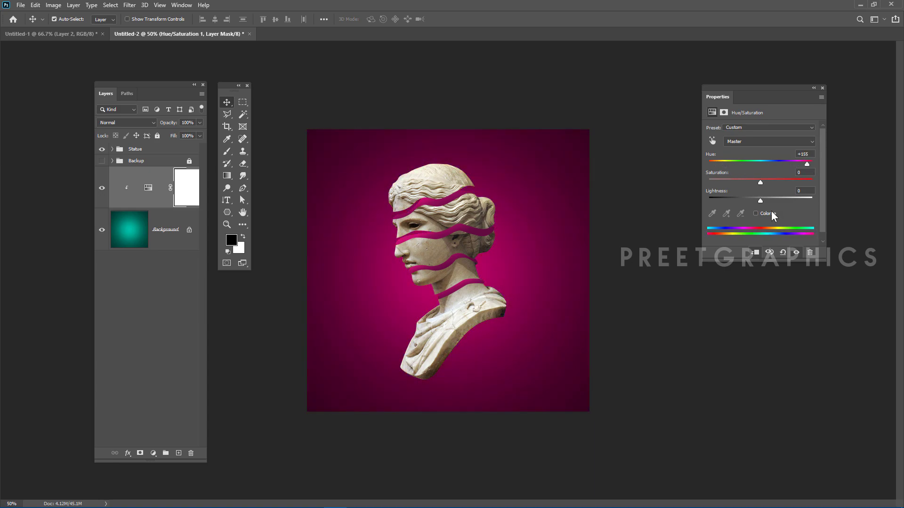
pyautogui.moveTo(760, 200); pyautogui.dragTo(748, 199)
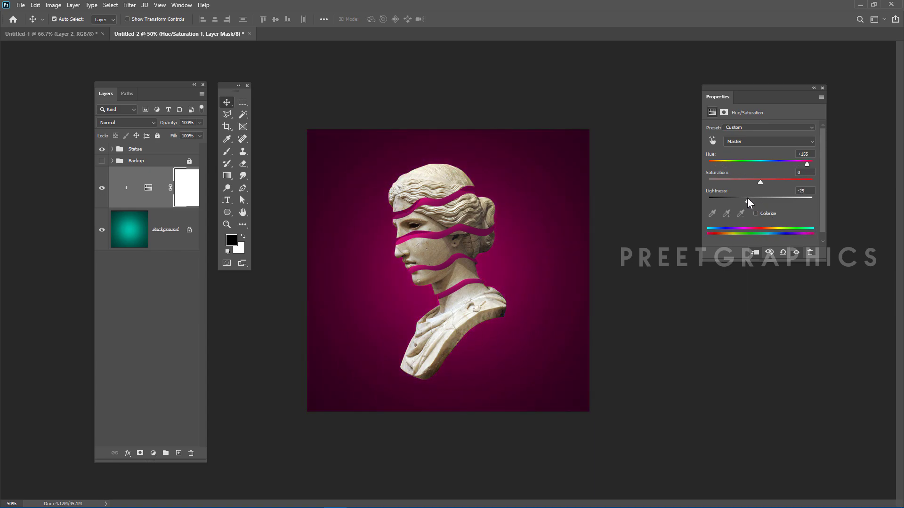
# Step: Scale the Statue group down around its center with Free Transform
pyautogui.click(599, 105)
pyautogui.click(159, 151)
pyautogui.hotkey('ctrl', 't')
pyautogui.moveTo(506, 162); pyautogui.dragTo(488, 190)
pyautogui.press('Return')
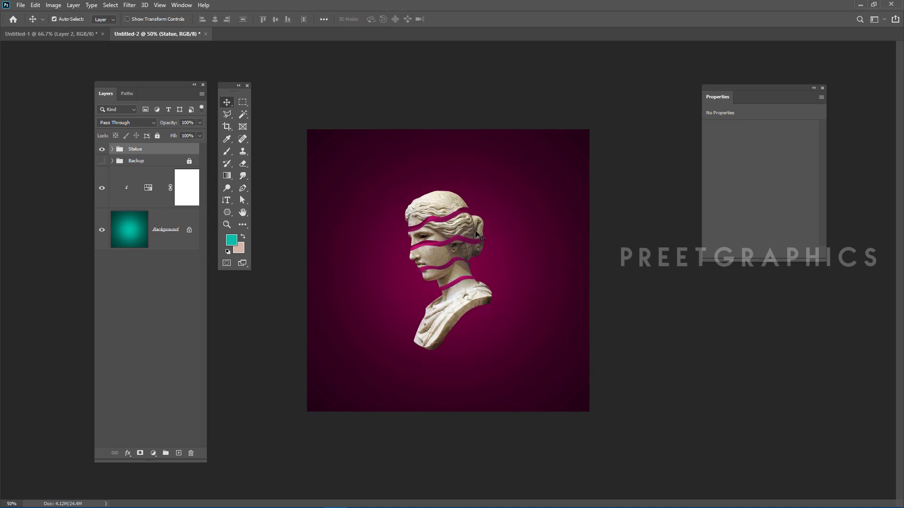
# Step: Make a circular selection about 12.6 cm wide over the bust's head with the Elliptical Marquee tool
pyautogui.hotkey('ctrl', '+')
pyautogui.click(136, 279)
pyautogui.rightClick(243, 101)
pyautogui.click(282, 110)
pyautogui.moveTo(389, 120); pyautogui.dragTo(499, 272)
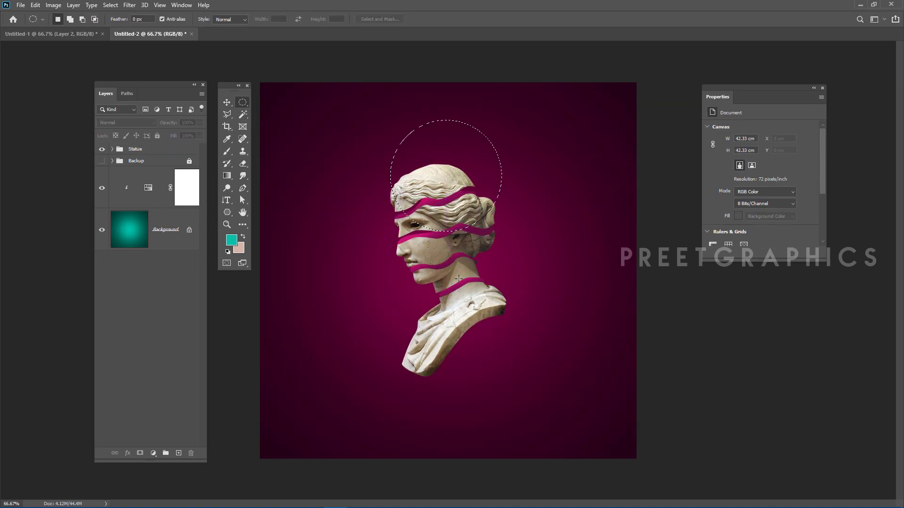
# Step: Add a new layer named Sun, fill the circular selection on it with bright magenta and deselect
pyautogui.hotkey('ctrl', 'shift', 'alt', 'n')
pyautogui.doubleClick(164, 165)
pyautogui.write('Sun')
pyautogui.press('Return')
pyautogui.click(232, 239)
pyautogui.moveTo(669, 235); pyautogui.dragTo(583, 227)
pyautogui.moveTo(720, 289)
pyautogui.mouseDown()
pyautogui.moveTo(713, 248)
pyautogui.moveTo(668, 231)
pyautogui.moveTo(703, 227)
pyautogui.mouseUp()
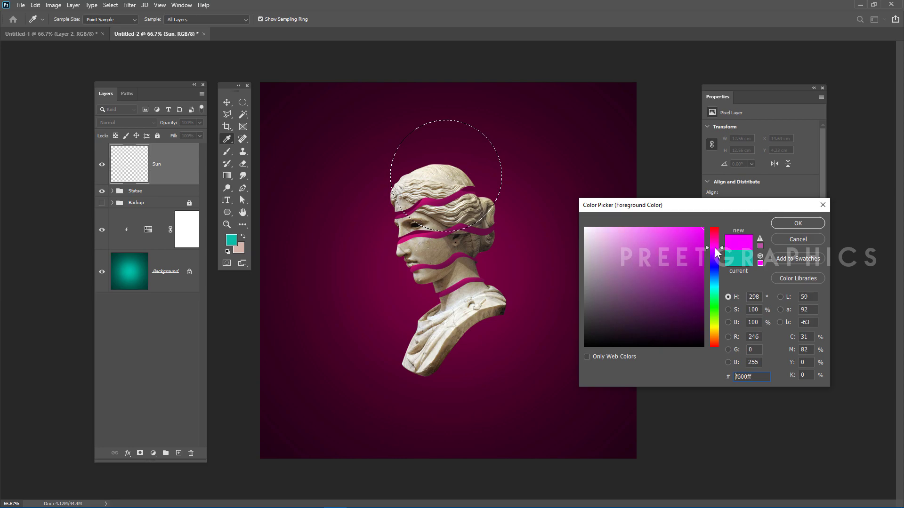
pyautogui.click(798, 223)
pyautogui.hotkey('alt', 'BackSpace')
pyautogui.hotkey('ctrl', 'd')
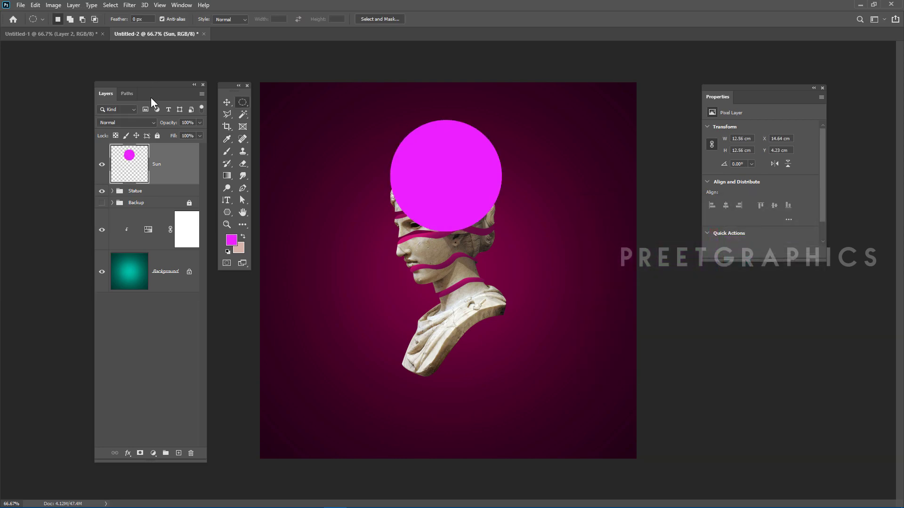
# Step: Place the Sun layer below the Statue group and move the circle up so it rises behind the head
pyautogui.press('v')
pyautogui.moveTo(160, 165); pyautogui.dragTo(160, 196)
pyautogui.moveTo(480, 150); pyautogui.dragTo(478, 124)
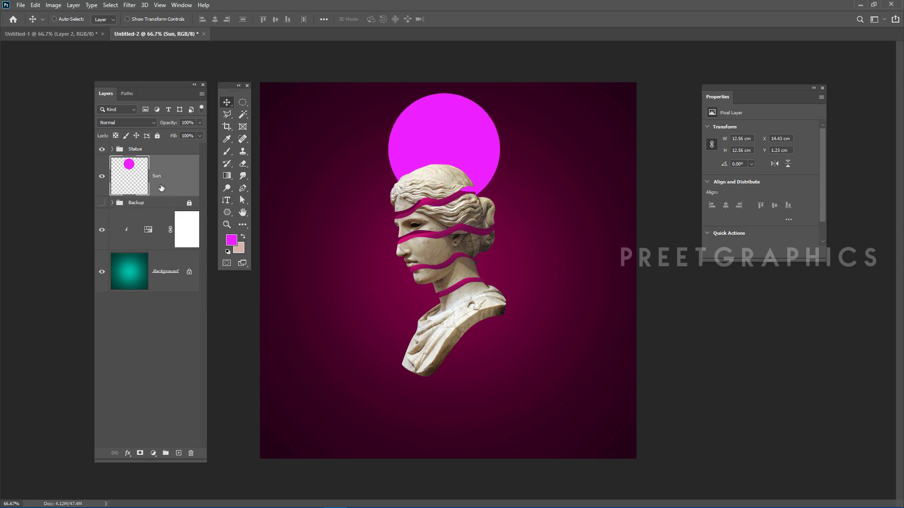
# Step: Shift the Sun circle's hue from magenta to hot pink with Hue/Saturation
pyautogui.hotkey('ctrl', 'u')
pyautogui.moveTo(633, 261)
pyautogui.mouseDown()
pyautogui.moveTo(605, 254)
pyautogui.moveTo(646, 261)
pyautogui.mouseUp()
pyautogui.click(735, 217)
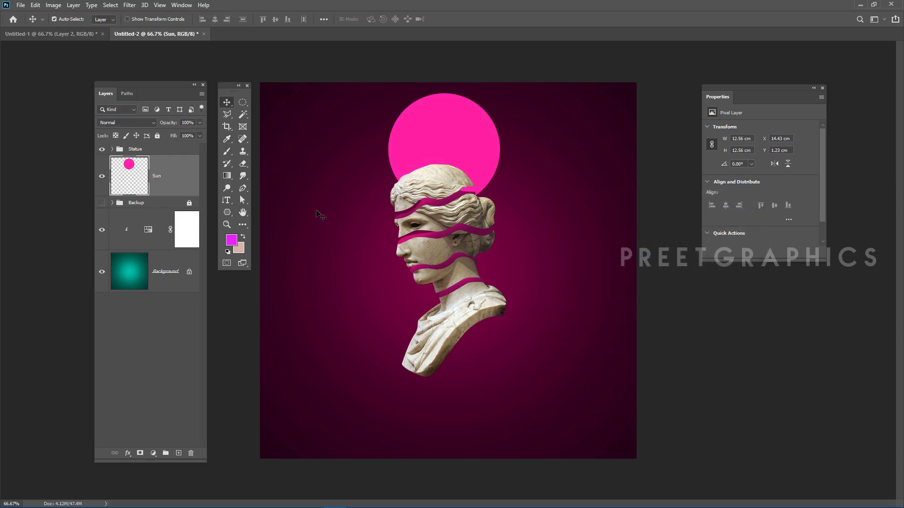
# Step: Create a glow behind the sun from a Gaussian-blurred duplicate named blur, and group both layers as Sun
pyautogui.hotkey('ctrl', 'j')
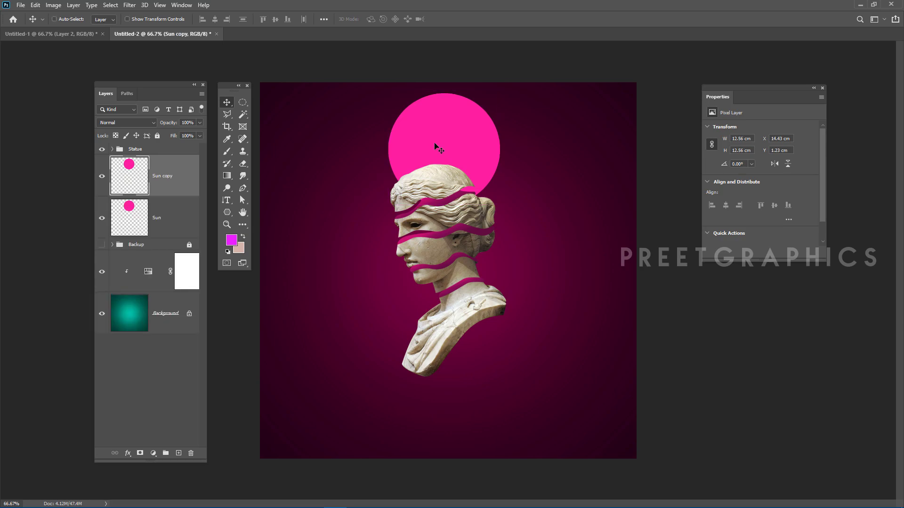
pyautogui.write('blur')
pyautogui.press('Return')
pyautogui.click(130, 5)
pyautogui.moveTo(153, 111)
pyautogui.click(274, 144)
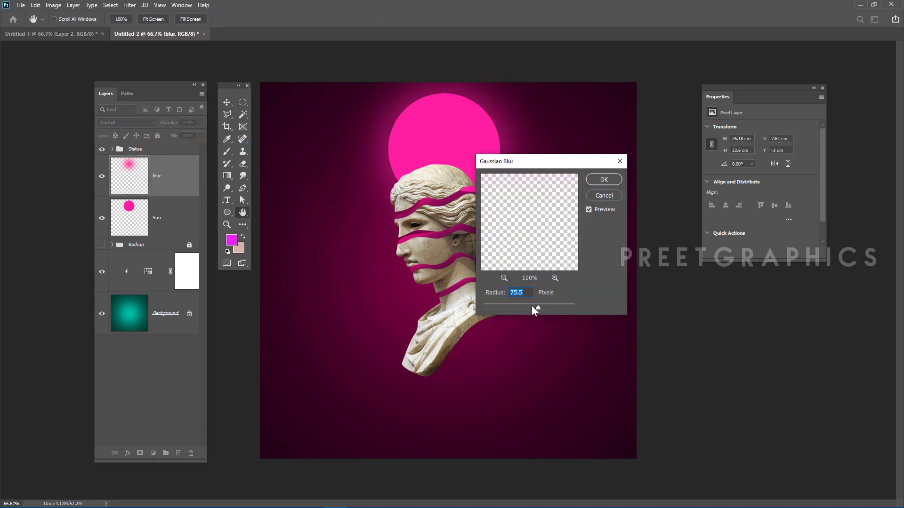
pyautogui.click(604, 179)
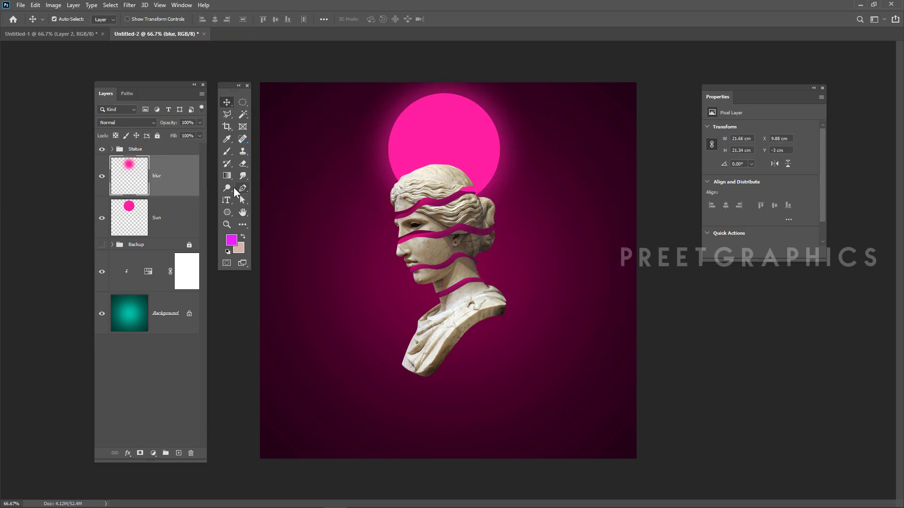
pyautogui.hotkey('ctrl', '[')
pyautogui.click(185, 188)
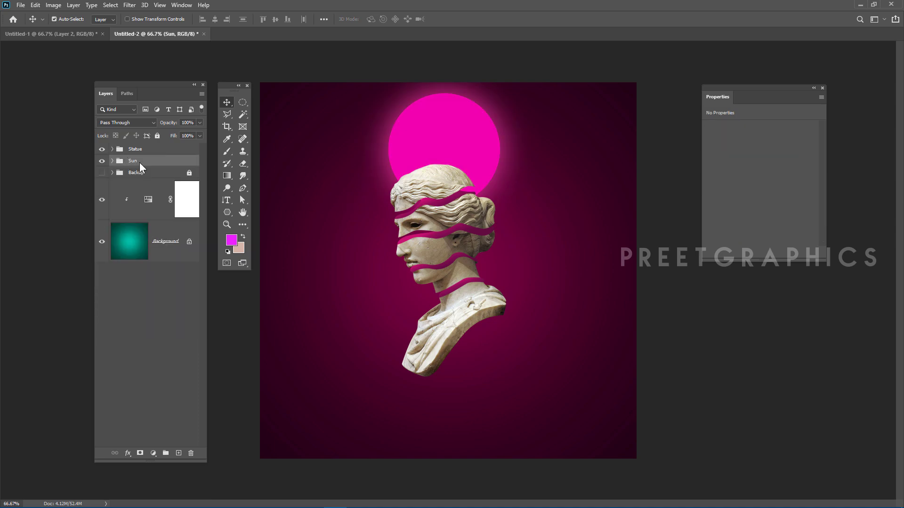
# Step: Scale the Sun group down slightly and position it above the statue's head
pyautogui.hotkey('ctrl', 't')
pyautogui.moveTo(540, 55); pyautogui.dragTo(521, 75)
pyautogui.moveTo(478, 133); pyautogui.dragTo(478, 126)
pyautogui.press('Return')
# Step: Enlarge the Statue group slightly and reposition it so the head overlaps the lower edge of the sun
pyautogui.click(181, 152)
pyautogui.hotkey('ctrl', 't')
pyautogui.moveTo(506, 377); pyautogui.dragTo(531, 395)
pyautogui.moveTo(499, 299)
pyautogui.mouseDown()
pyautogui.moveTo(498, 320)
pyautogui.moveTo(490, 296)
pyautogui.mouseUp()
pyautogui.moveTo(515, 411); pyautogui.dragTo(521, 423)
pyautogui.moveTo(492, 324); pyautogui.dragTo(494, 311)
pyautogui.moveTo(518, 132); pyautogui.dragTo(505, 165)
pyautogui.press('Return')
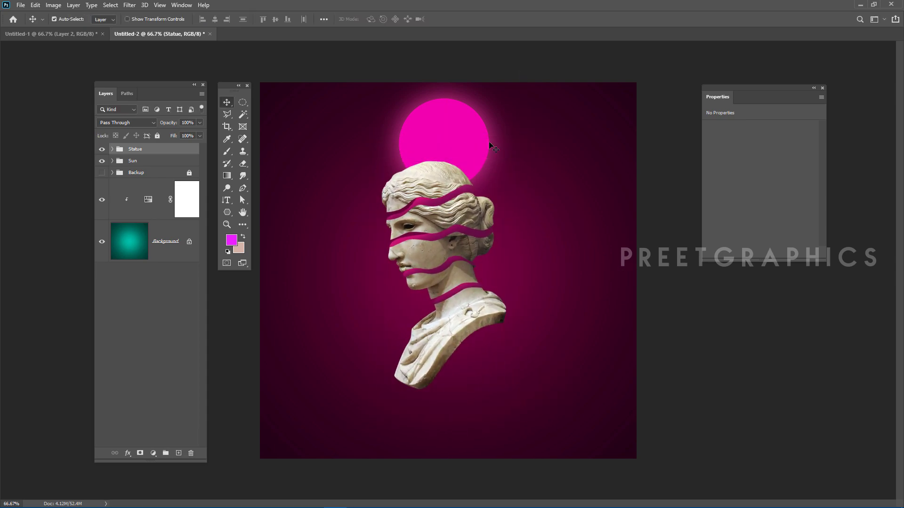
# Step: Switch to Chrome and search Google Images for cloud png
pyautogui.moveTo(219, 504)
pyautogui.write('cloud png')
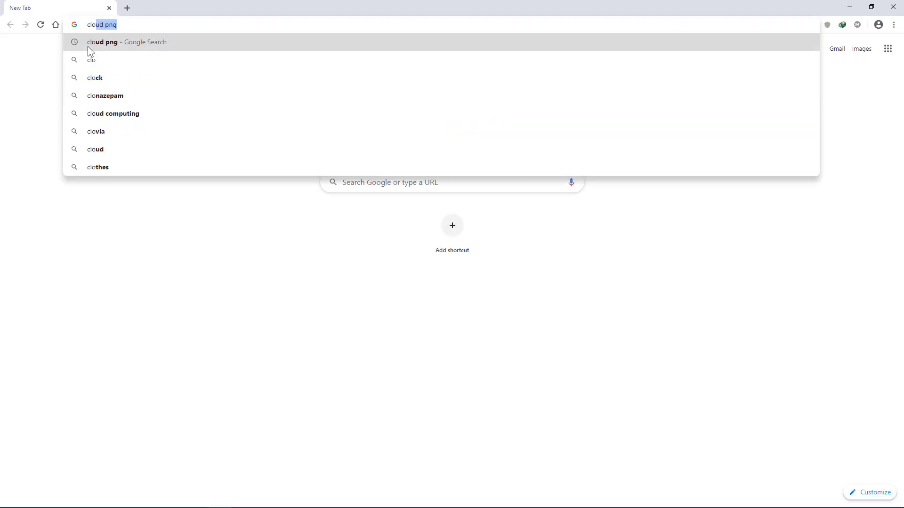
pyautogui.press('Return')
pyautogui.click(148, 89)
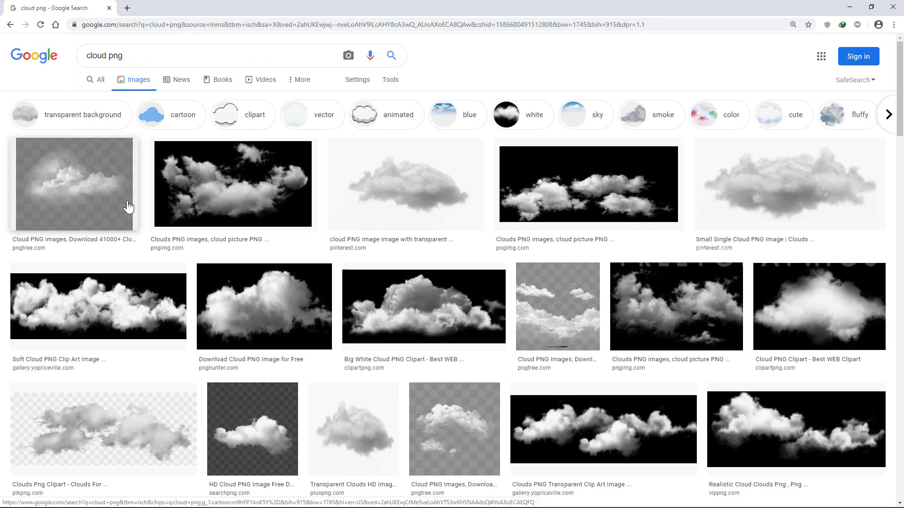
# Step: Save the single transparent cloud image as cloud in the Poster folder on the desktop
pyautogui.click(394, 182)
pyautogui.rightClick(737, 160)
pyautogui.click(771, 240)
pyautogui.click(39, 186)
pyautogui.doubleClick(151, 98)
pyautogui.click(152, 354)
pyautogui.write('cloud')
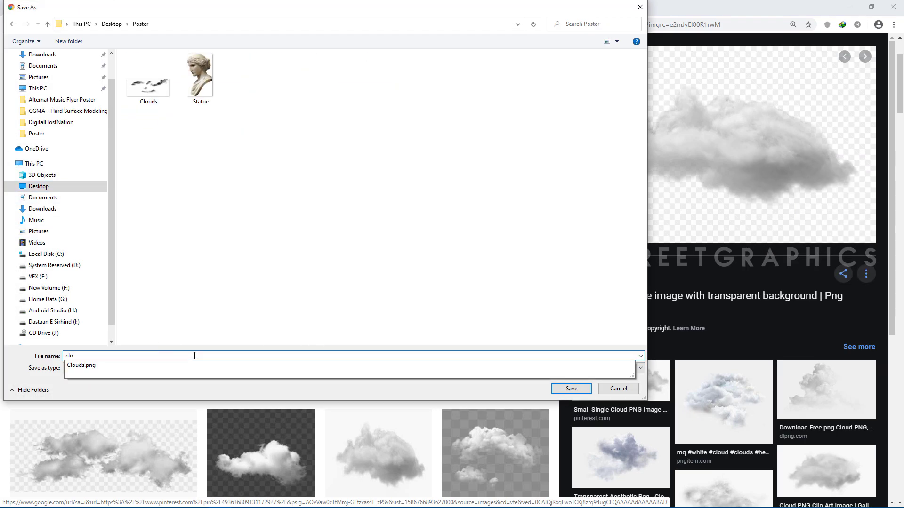
pyautogui.press('Return')
# Step: Place cloud.png into the Photoshop poster, scaled to about 9.3 cm wide, over the left edge of the sun
pyautogui.moveTo(34, 496); pyautogui.dragTo(381, 258)
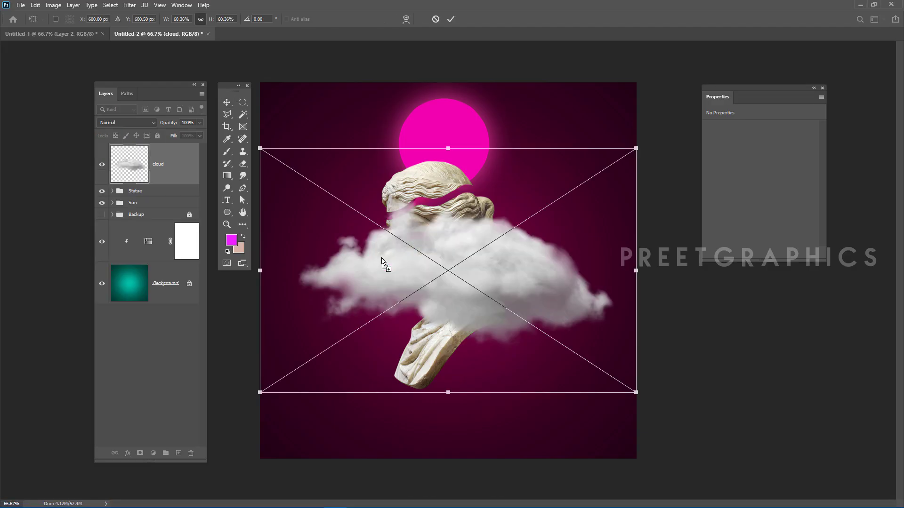
pyautogui.moveTo(638, 394); pyautogui.dragTo(419, 178)
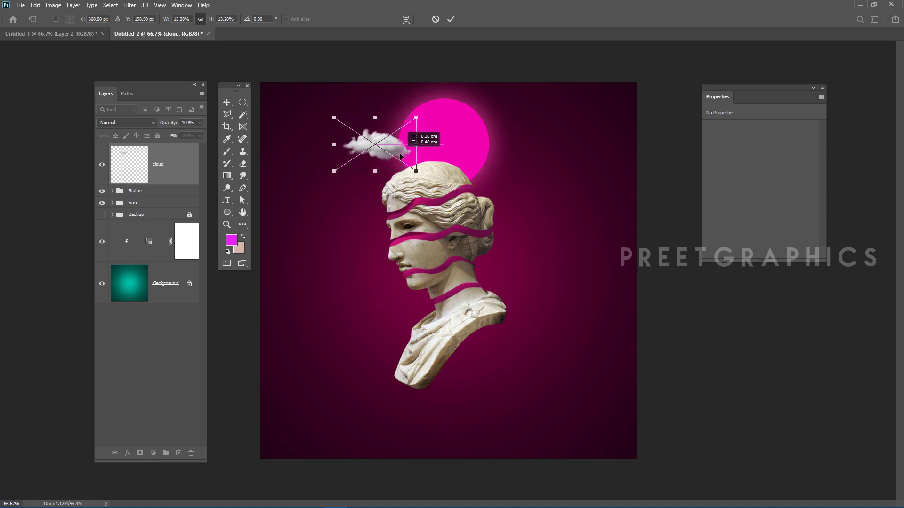
pyautogui.press('Return')
# Step: Open Clouds.png and bring its clouds into the poster as a new layer
pyautogui.moveTo(378, 507)
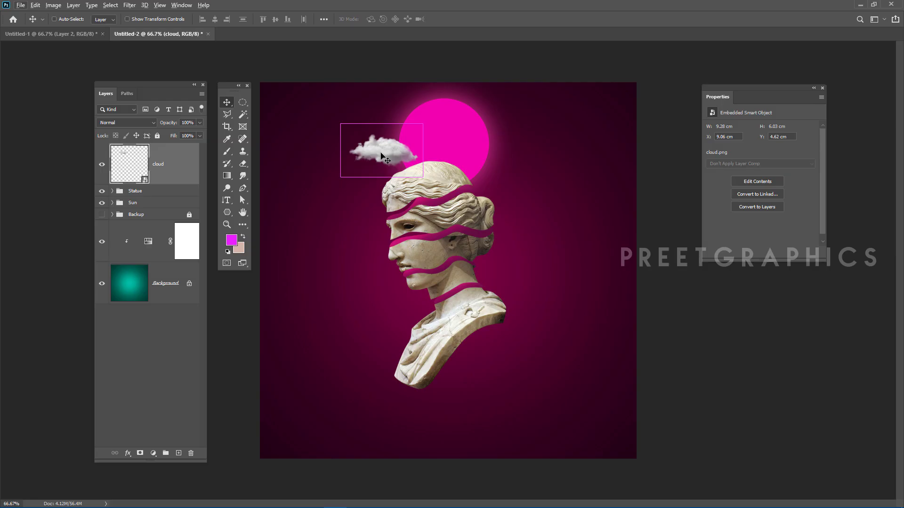
pyautogui.hotkey('ctrl', 'o')
pyautogui.doubleClick(247, 92)
pyautogui.click(149, 34)
pyautogui.click(264, 34)
pyautogui.moveTo(486, 164); pyautogui.dragTo(417, 177)
# Step: Scale the imported dark clouds to about 16.8 cm wide and position them across the sun's right side
pyautogui.hotkey('ctrl', 't')
pyautogui.moveTo(753, 345); pyautogui.dragTo(462, 231)
pyautogui.moveTo(425, 214); pyautogui.dragTo(514, 171)
pyautogui.press('Return')
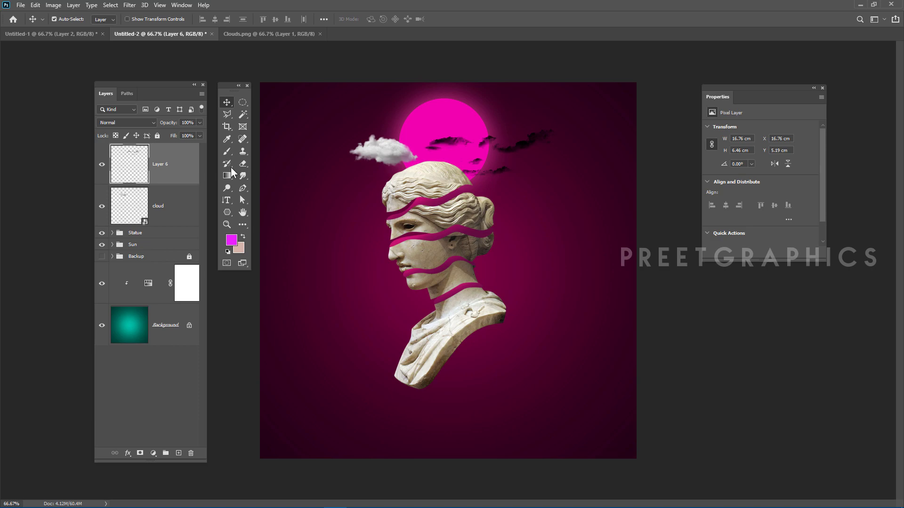
# Step: Turn the dark clouds on Layer 6 white with a Color Overlay at 100% opacity
pyautogui.doubleClick(176, 179)
pyautogui.click(542, 256)
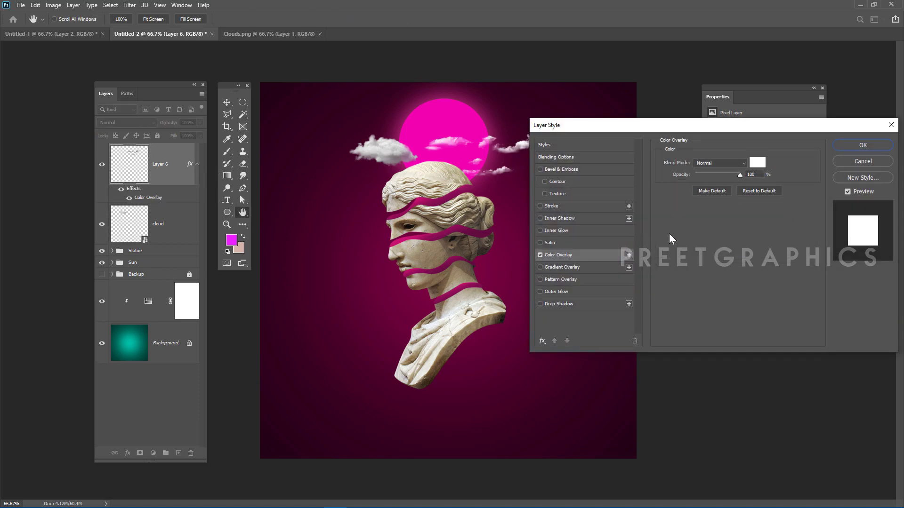
pyautogui.click(756, 162)
pyautogui.click(797, 222)
pyautogui.click(861, 146)
# Step: Delete the cloud layer and position the white Layer 6 clouds across the sun, behind the Statue group
pyautogui.moveTo(521, 147); pyautogui.dragTo(427, 137)
pyautogui.keyDown('ctrl'); pyautogui.click(164, 216); pyautogui.keyUp('ctrl')
pyautogui.click(164, 218)
pyautogui.click(165, 165)
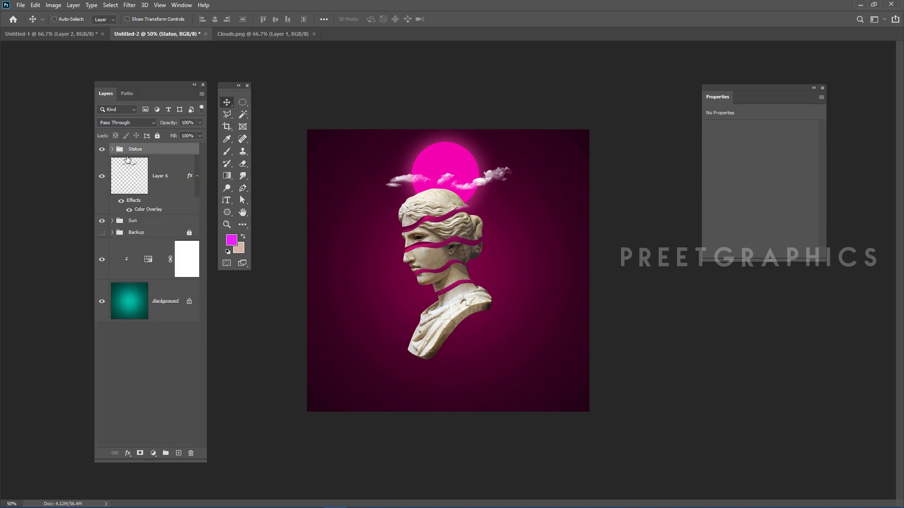
# Step: Enlarge the Statue group a little more and adjust its position beneath the clouds
pyautogui.hotkey('ctrl', 't')
pyautogui.moveTo(491, 360); pyautogui.dragTo(497, 370)
pyautogui.moveTo(469, 308); pyautogui.dragTo(473, 324)
pyautogui.moveTo(506, 390); pyautogui.dragTo(511, 394)
pyautogui.press('Return')
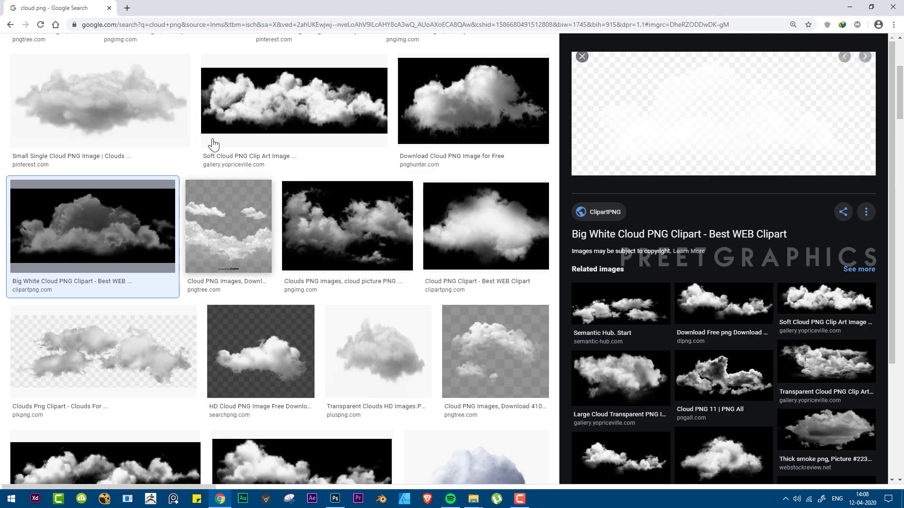
# Step: Search Google Images for grunge textures in Chrome and look through the results
pyautogui.scroll(5, 227, 187)
pyautogui.tripleClick(90, 55)
pyautogui.write('grunge textures')
pyautogui.press('Return')
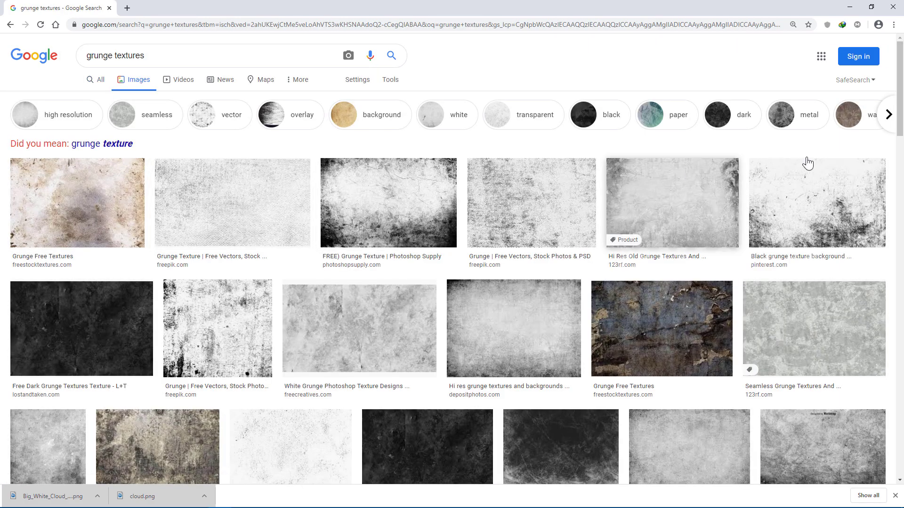
pyautogui.scroll(-5, 772, 169)
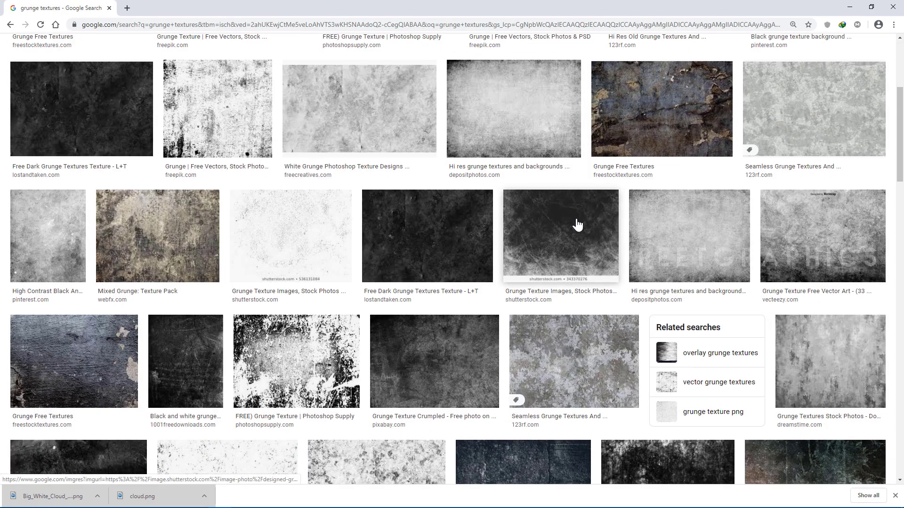
# Step: Copy the High Contrast Black And White Grunge Texture image and paste it into the Photoshop poster
pyautogui.click(30, 225)
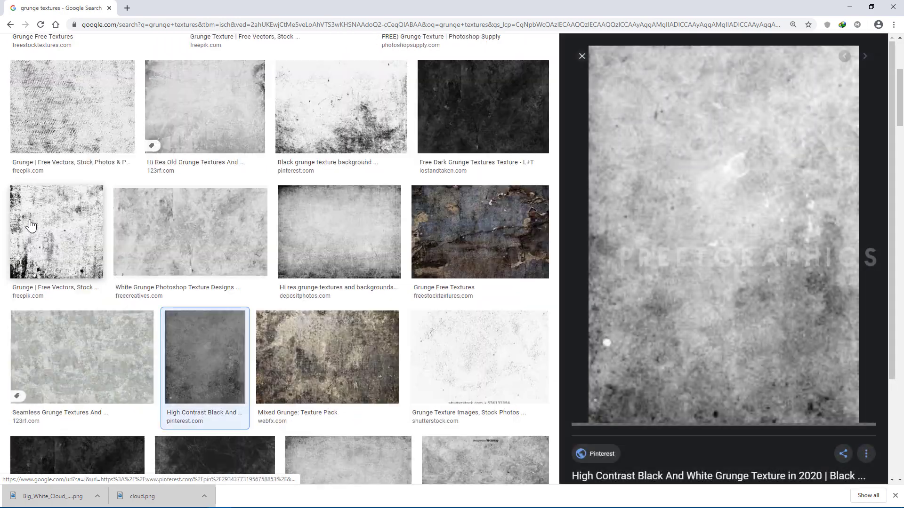
pyautogui.rightClick(758, 208)
pyautogui.click(789, 301)
pyautogui.hotkey('alt', 'Tab')
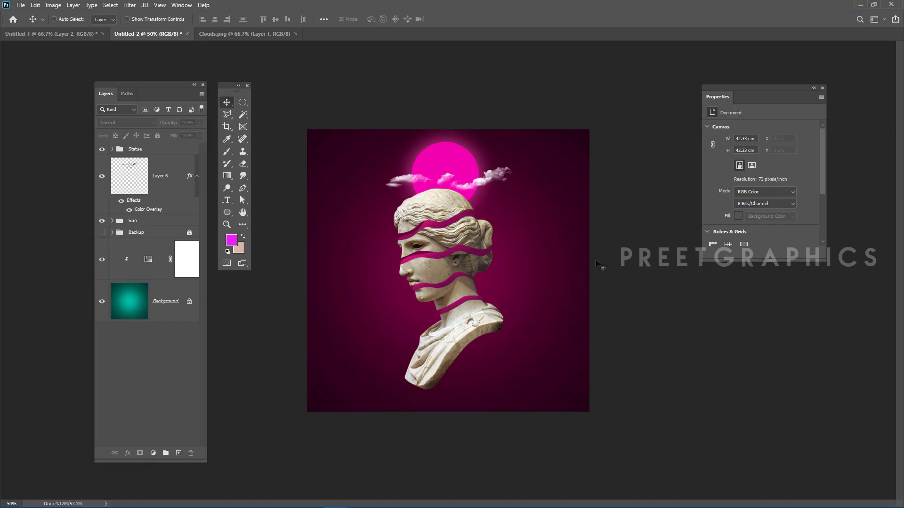
pyautogui.hotkey('ctrl', 'v')
# Step: Blend the grunge layer over the background with Overlay mode at reduced opacity and name it Textue
pyautogui.click(126, 122)
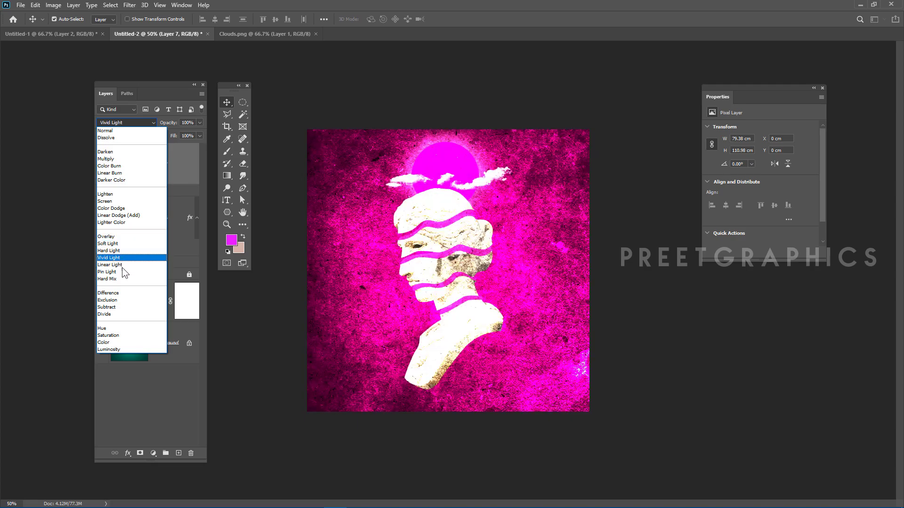
pyautogui.click(124, 237)
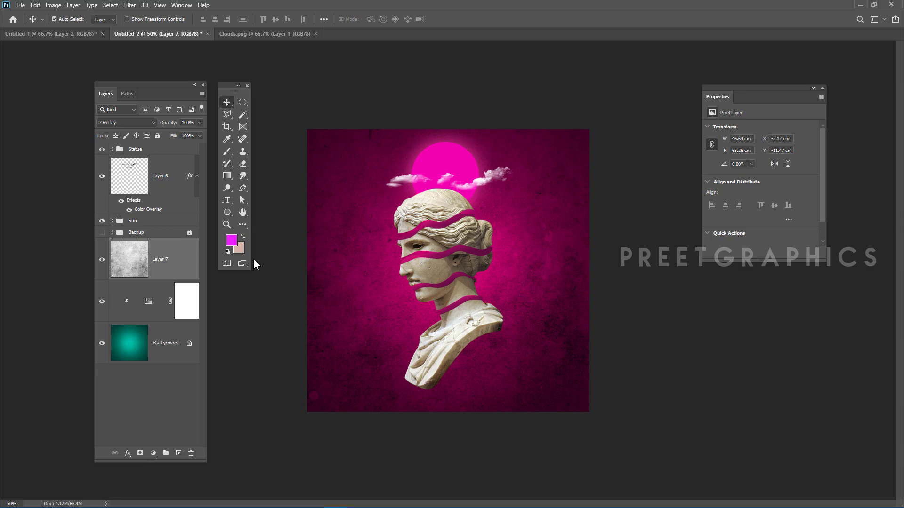
pyautogui.click(200, 123)
pyautogui.moveTo(203, 133); pyautogui.dragTo(181, 136)
pyautogui.click(418, 340)
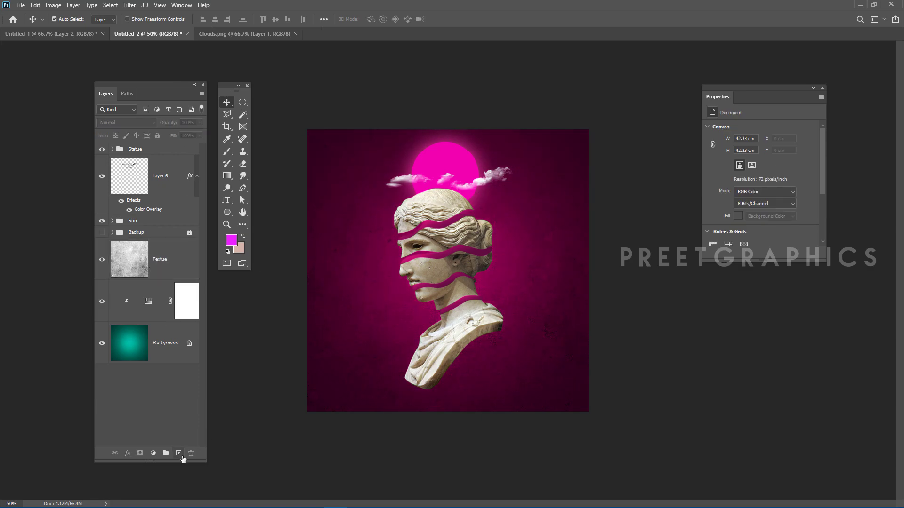
# Step: Add a new empty layer named Dots above the Statue group
pyautogui.click(178, 453)
pyautogui.doubleClick(163, 164)
pyautogui.write('Dots')
pyautogui.press('Return')
# Step: Move the cloud layer into the Sun group and rename the group Sun & Cloud
pyautogui.moveTo(162, 230); pyautogui.dragTo(139, 258)
pyautogui.doubleClick(135, 202)
pyautogui.click(138, 202)
pyautogui.write('& Cloud')
pyautogui.press('Return')
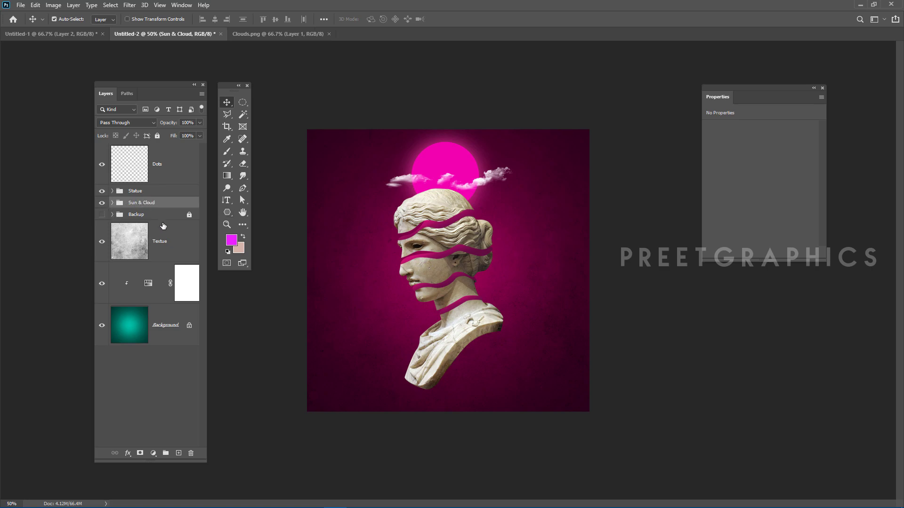
# Step: Choose the Kyle's Spatter Brushes - Supreme Spatter & Texture brush at 284 px for the Dots layer
pyautogui.click(155, 164)
pyautogui.press('b')
pyautogui.click(58, 19)
pyautogui.scroll(-5, 96, 287)
pyautogui.scroll(-2, 96, 286)
pyautogui.click(229, 267)
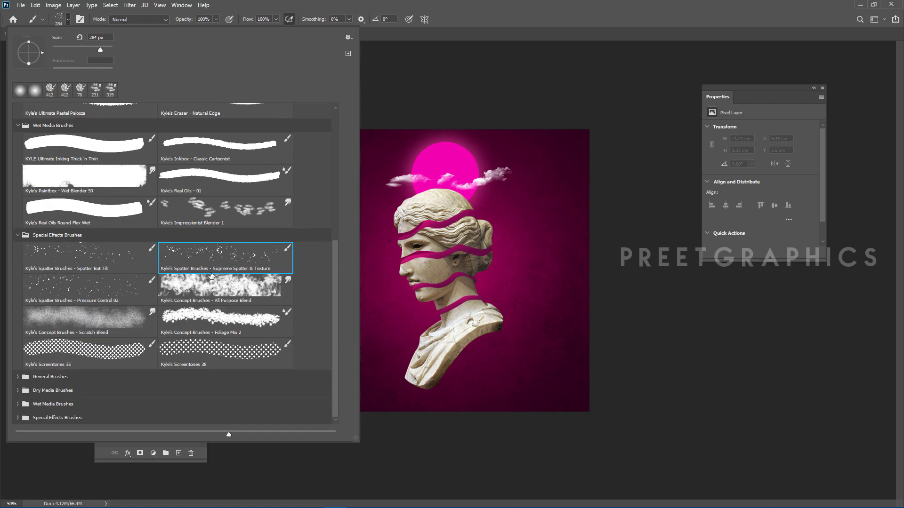
pyautogui.click(606, 10)
# Step: Set the foreground colour to white
pyautogui.click(231, 240)
pyautogui.moveTo(594, 250); pyautogui.dragTo(578, 222)
pyautogui.press('Return')
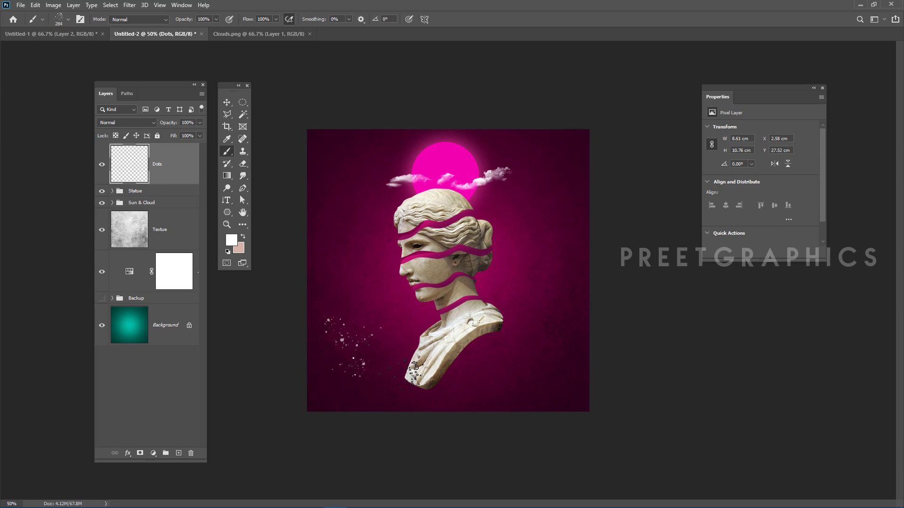
pyautogui.click(378, 376)
pyautogui.hotkey('ctrl', 'z')
pyautogui.click(347, 369)
pyautogui.hotkey('ctrl', 'z')
# Step: Paint white spatter in the poster's lower-left and upper-right corners and beside the statue, and place Dots below the Sun & Cloud group
pyautogui.keyDown('alt'); pyautogui.rightClick(348, 372); pyautogui.keyUp('alt')
pyautogui.click(347, 374)
pyautogui.click(558, 162)
pyautogui.click(400, 211)
pyautogui.click(506, 334)
pyautogui.click(227, 102)
pyautogui.moveTo(165, 163); pyautogui.dragTo(164, 208)
# Step: Add a magenta f200b0 Color Overlay to the Dots layer
pyautogui.doubleClick(179, 187)
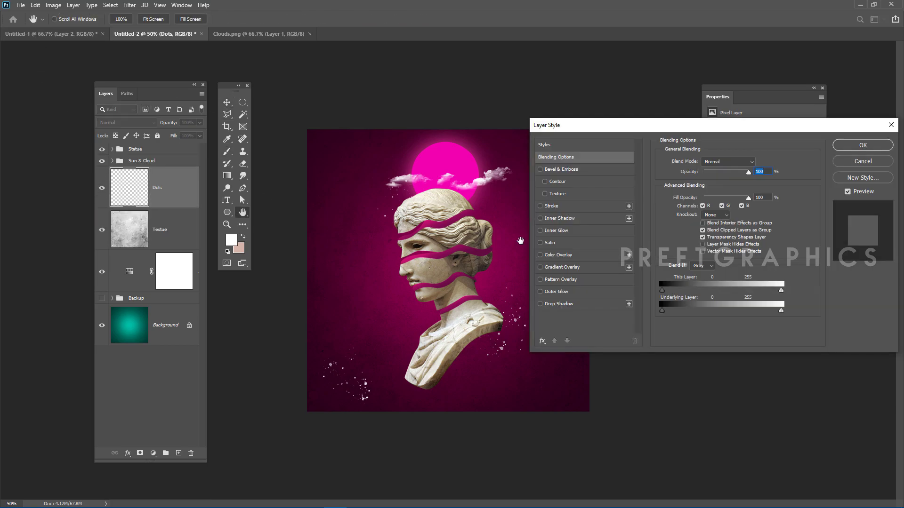
pyautogui.click(558, 254)
pyautogui.click(758, 162)
pyautogui.click(712, 326)
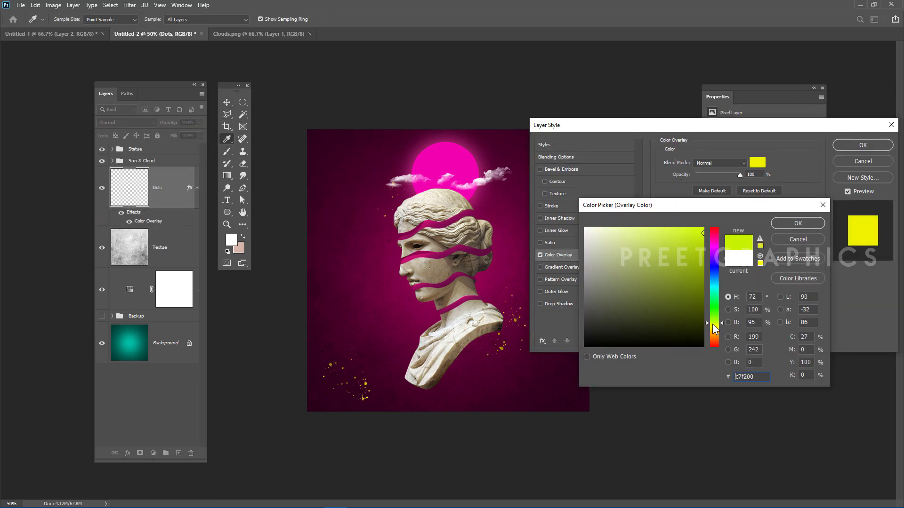
pyautogui.moveTo(712, 325); pyautogui.dragTo(713, 243)
pyautogui.click(797, 223)
pyautogui.click(862, 145)
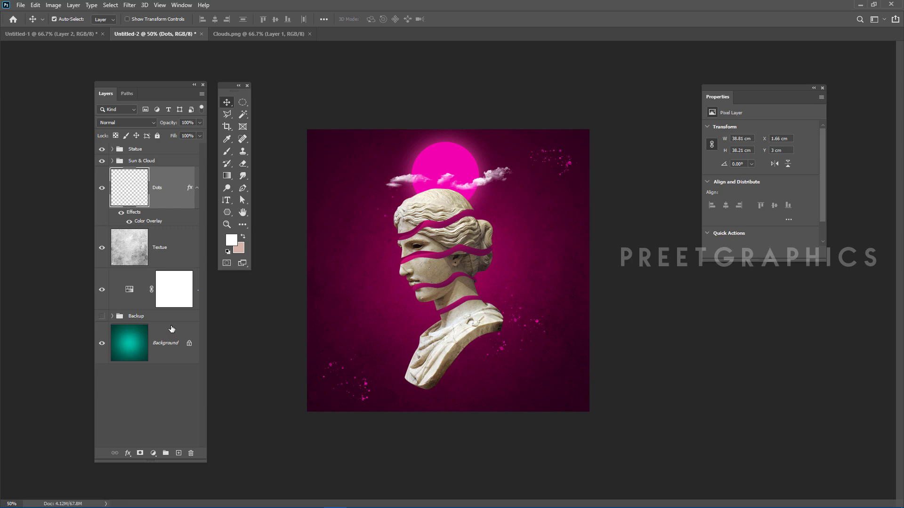
# Step: Shift the background to blue by setting the Hue/Saturation adjustment's hue to +34
pyautogui.click(170, 317)
pyautogui.click(169, 297)
pyautogui.moveTo(804, 164); pyautogui.dragTo(778, 164)
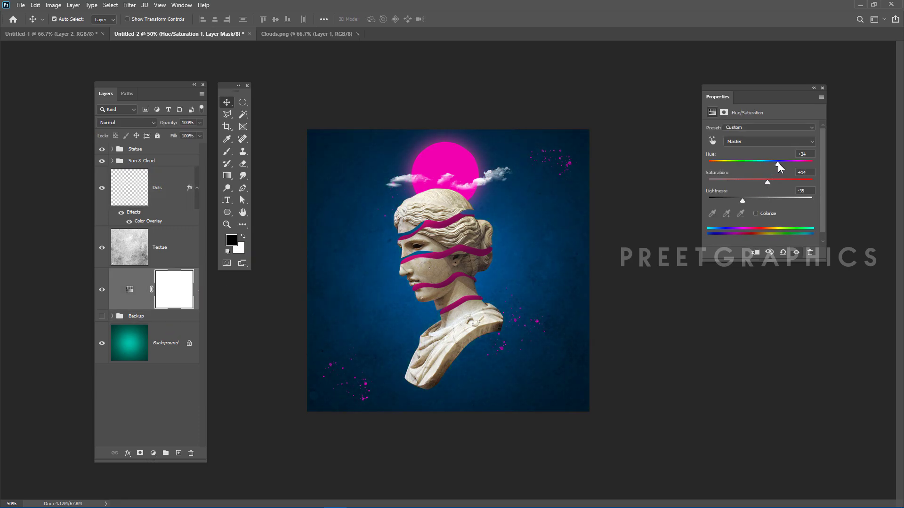
# Step: Change the Dots layer's Color Overlay to white
pyautogui.click(160, 188)
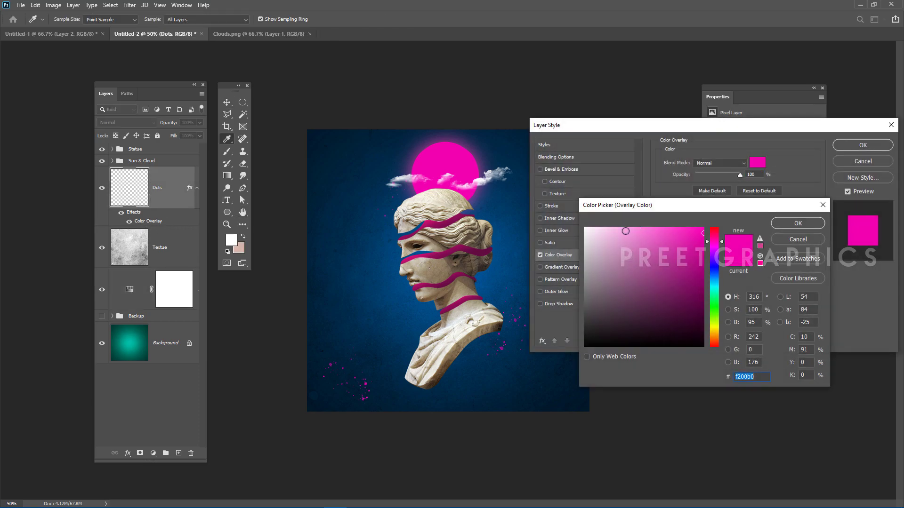
pyautogui.click(802, 222)
pyautogui.click(861, 146)
pyautogui.click(129, 377)
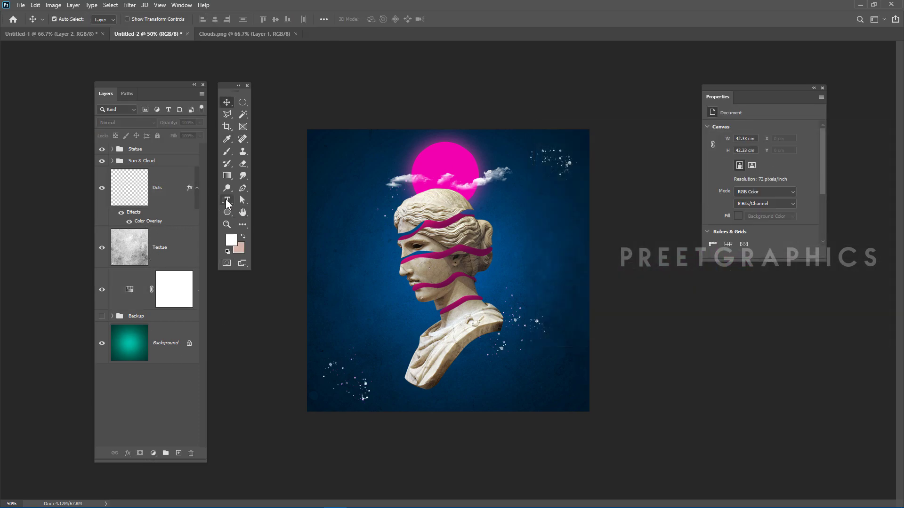
# Step: Add the vertical text retro in white at about 56 pt in the poster's upper-left corner
pyautogui.click(226, 200)
pyautogui.click(259, 210)
pyautogui.click(319, 141)
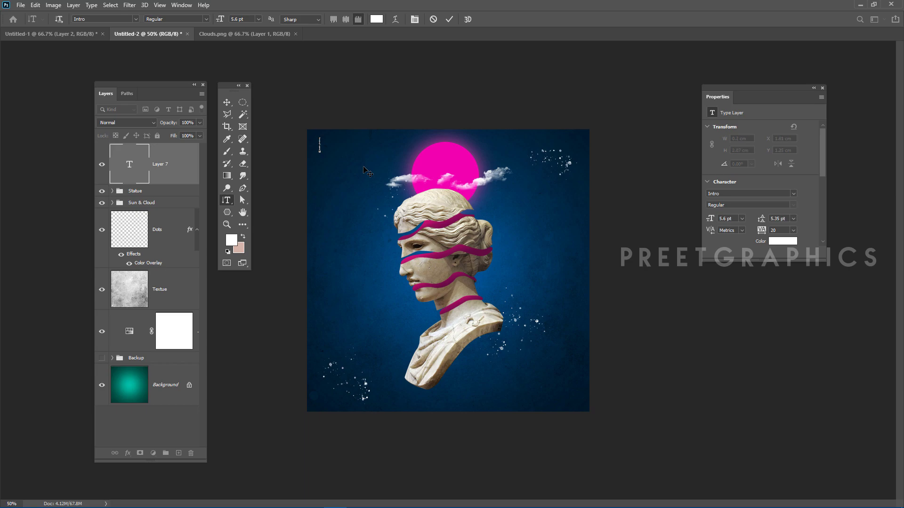
pyautogui.write('retro')
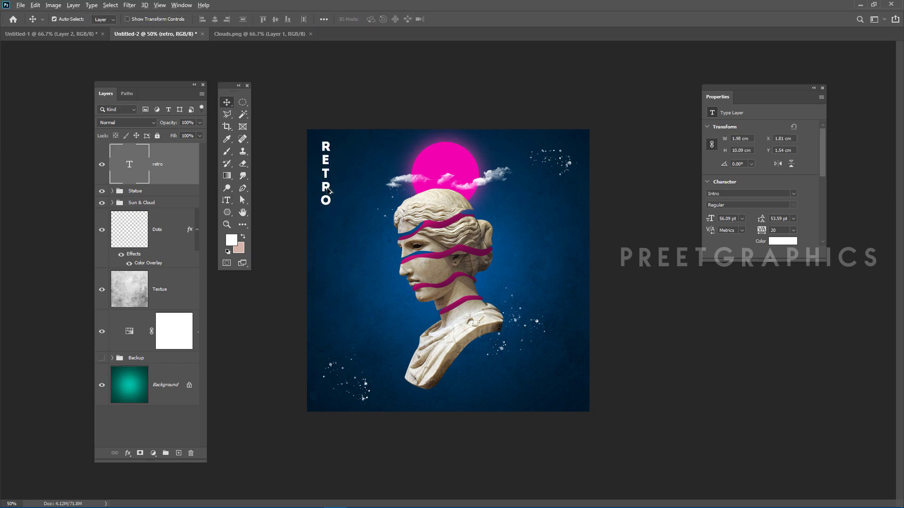
# Step: Duplicate the vertical retro text into the poster's lower-right corner and change the copy to poster
pyautogui.moveTo(329, 191); pyautogui.dragTo(577, 376)
pyautogui.doubleClick(577, 372)
pyautogui.write('poster')
pyautogui.hotkey('ctrl', 'Return')
# Step: Try splitting the duplicated vertical text into two columns, ter and pos
pyautogui.doubleClick(575, 367)
pyautogui.press('Return')
pyautogui.write('ter')
pyautogui.press('Return')
pyautogui.write('pos')
pyautogui.hotkey('ctrl', 'Return')
# Step: Replace the wording of the lower-right vertical text with tutorial
pyautogui.doubleClick(573, 386)
pyautogui.write('xde')
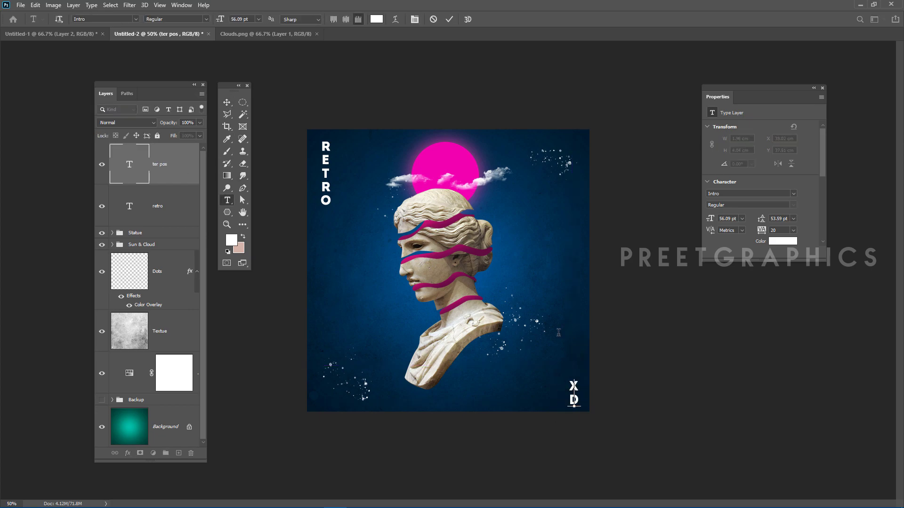
pyautogui.hotkey('ctrl', 'a')
pyautogui.write('tutorial')
pyautogui.hotkey('ctrl', 'Return')
# Step: Scale the vertical tutorial text down and fit it into the poster's lower-right corner
pyautogui.hotkey('ctrl', 't')
pyautogui.moveTo(581, 297); pyautogui.dragTo(578, 314)
pyautogui.moveTo(574, 354); pyautogui.dragTo(573, 372)
pyautogui.press('Return')
# Step: Add the horizontal text preet in white in the poster's lower-left corner
pyautogui.click(227, 200)
pyautogui.click(331, 391)
pyautogui.write('preet')
pyautogui.hotkey('ctrl', 't')
# Step: Duplicate the preet text into the poster's upper-right corner and change the copy to graphics
pyautogui.moveTo(332, 396); pyautogui.dragTo(568, 151)
pyautogui.doubleClick(553, 148)
pyautogui.write('graphics')
pyautogui.press('Return')
pyautogui.click(656, 243)
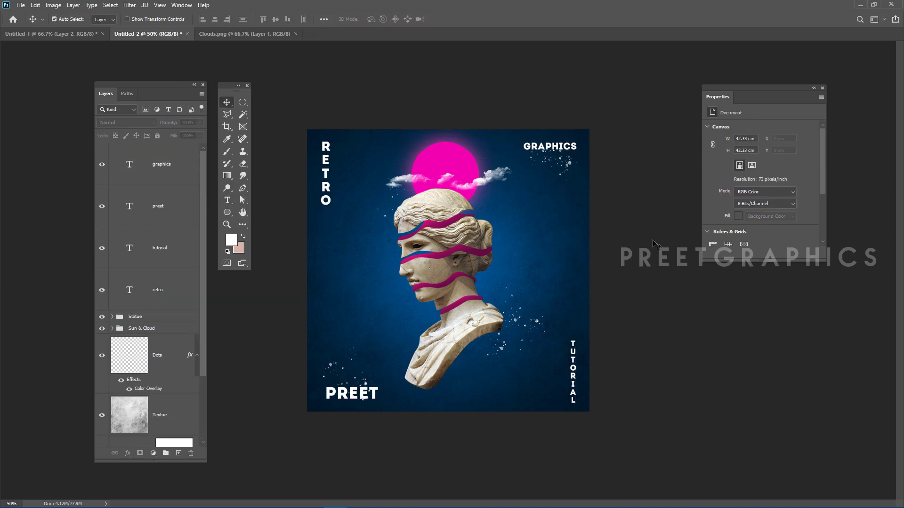
# Step: Group the graphics, preet, tutorial and retro text layers into a group called Texts
pyautogui.rightClick(236, 215)
pyautogui.click(264, 242)
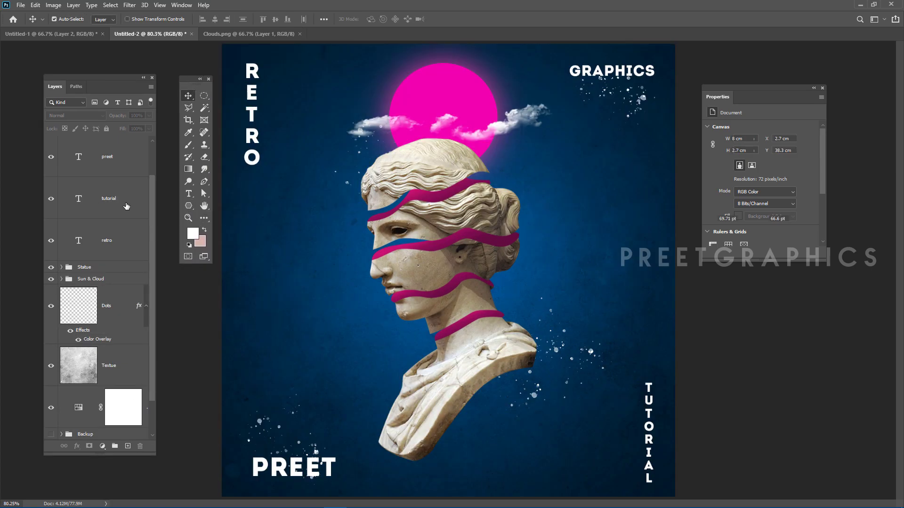
pyautogui.scroll(2, 126, 206)
pyautogui.click(113, 157)
pyautogui.keyDown('shift'); pyautogui.click(113, 282); pyautogui.keyUp('shift')
pyautogui.hotkey('ctrl', 'g')
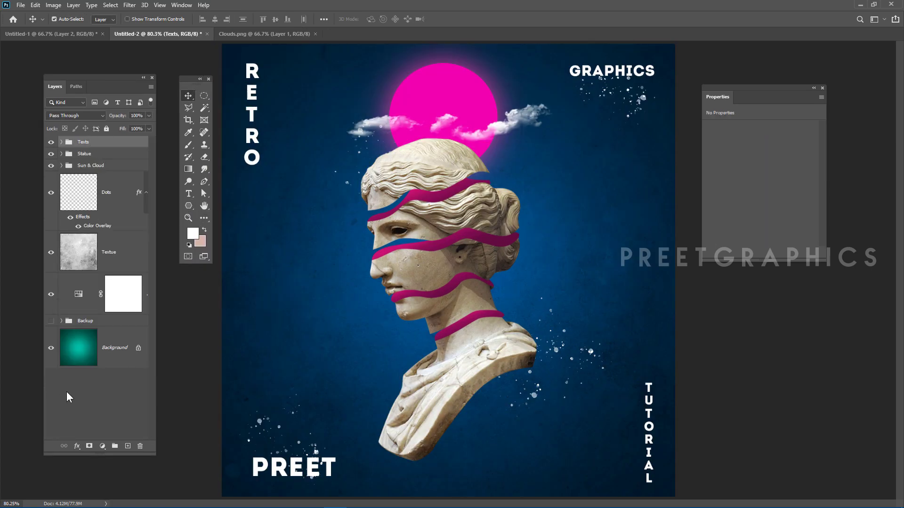
pyautogui.click(128, 446)
pyautogui.click(204, 194)
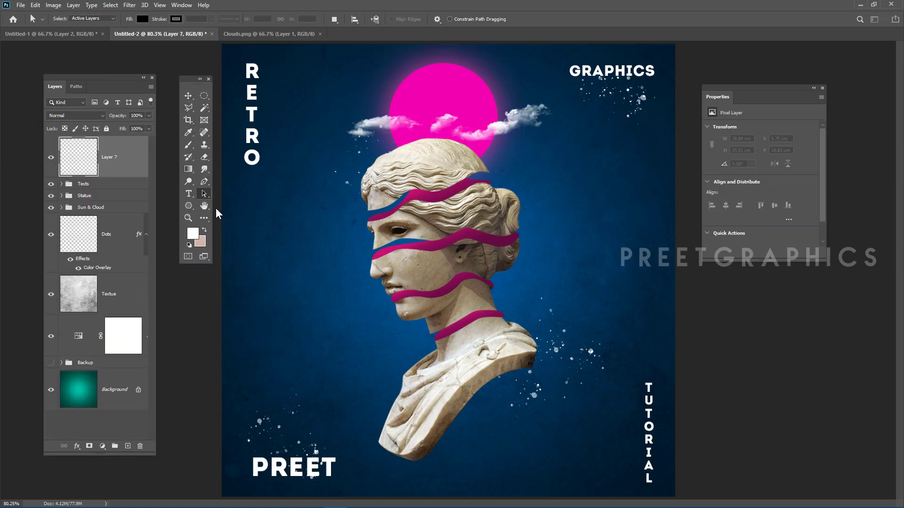
pyautogui.click(188, 206)
pyautogui.press('Delete')
pyautogui.click(190, 96)
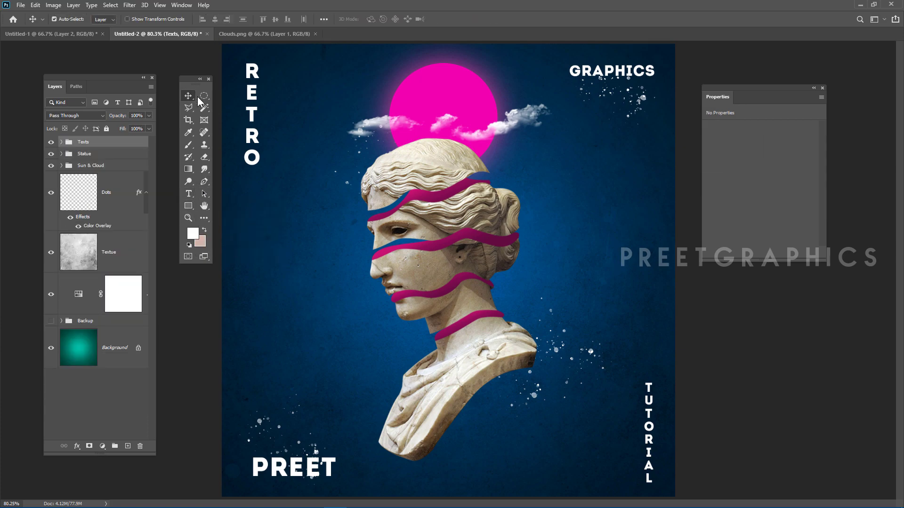
# Step: Draw a small three-sided polygon shape on the blue background beside the bust's face
pyautogui.click(188, 205)
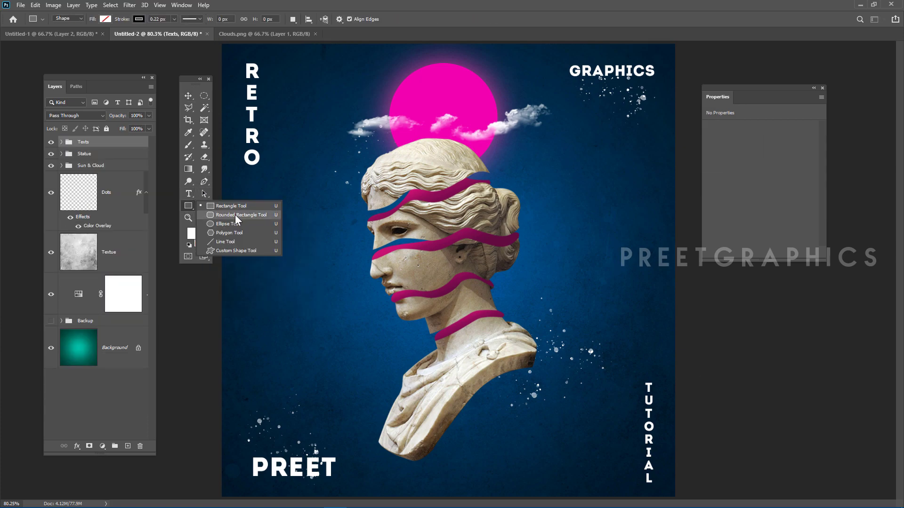
pyautogui.click(222, 233)
pyautogui.click(276, 232)
pyautogui.click(336, 234)
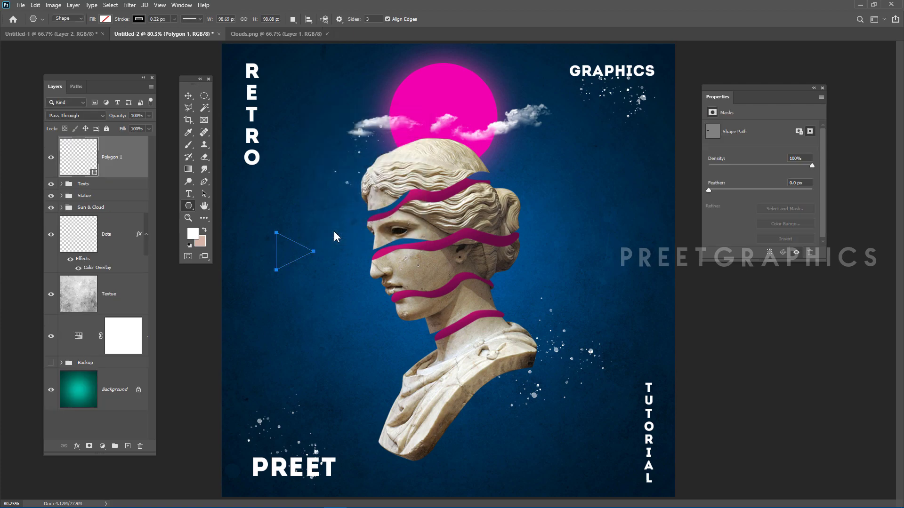
# Step: Enlarge, rotate and reposition the triangle so it surrounds the bust with one corner pointing down toward its base
pyautogui.hotkey('ctrl', 't')
pyautogui.moveTo(315, 271); pyautogui.dragTo(399, 356)
pyautogui.moveTo(404, 363); pyautogui.dragTo(375, 162)
pyautogui.moveTo(391, 115); pyautogui.dragTo(411, 140)
pyautogui.moveTo(343, 243); pyautogui.dragTo(484, 261)
pyautogui.moveTo(575, 393); pyautogui.dragTo(584, 183)
pyautogui.press('Return')
# Step: Turn the triangle path into a selection and create a new empty layer for its outline
pyautogui.press('p')
pyautogui.hotkey('ctrl', 'Return')
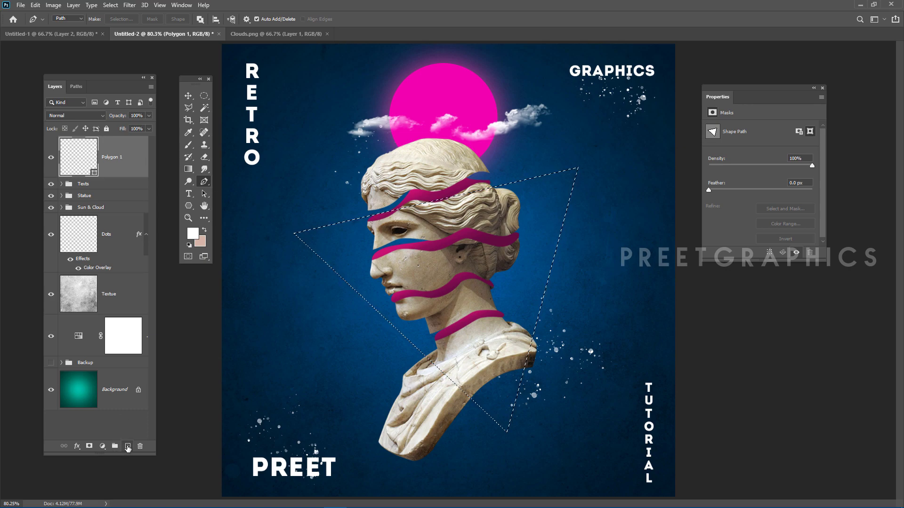
pyautogui.click(128, 446)
pyautogui.click(204, 96)
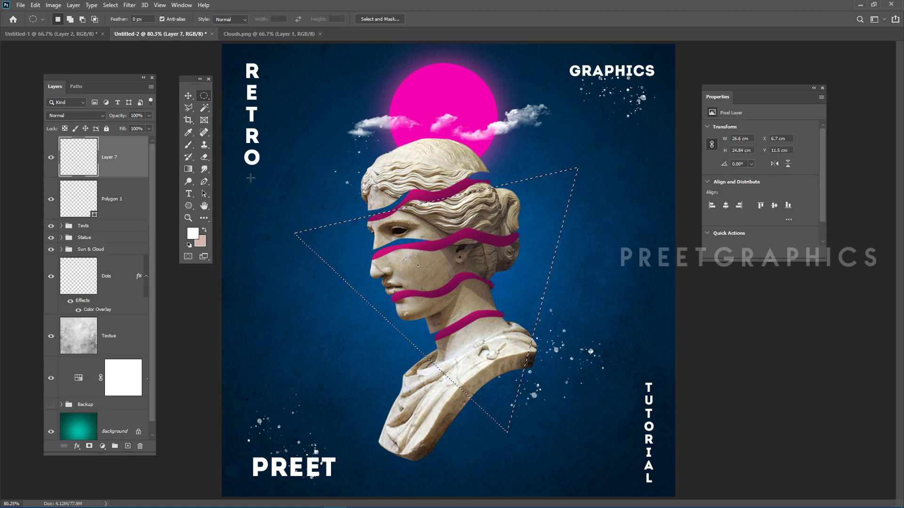
# Step: Stroke the triangular selection with a 14 px inside stroke in yellow #ffc600
pyautogui.rightClick(346, 217)
pyautogui.click(376, 344)
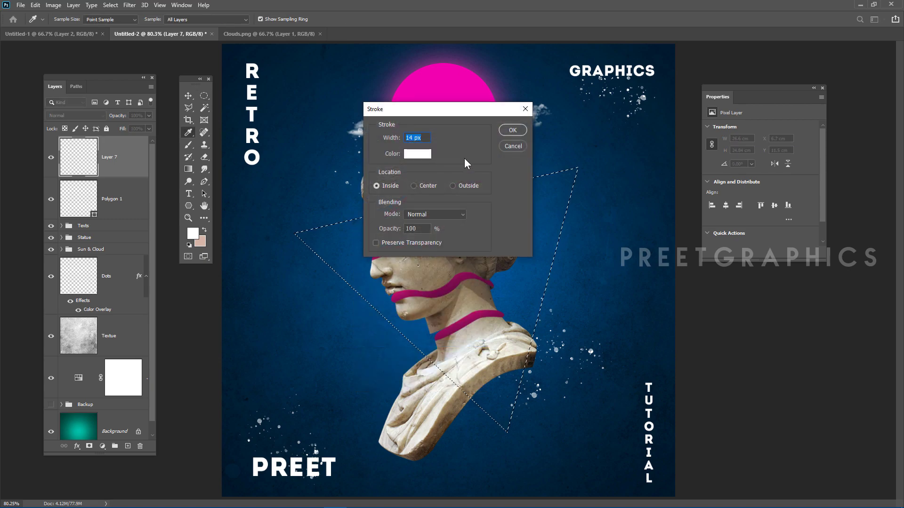
pyautogui.click(417, 153)
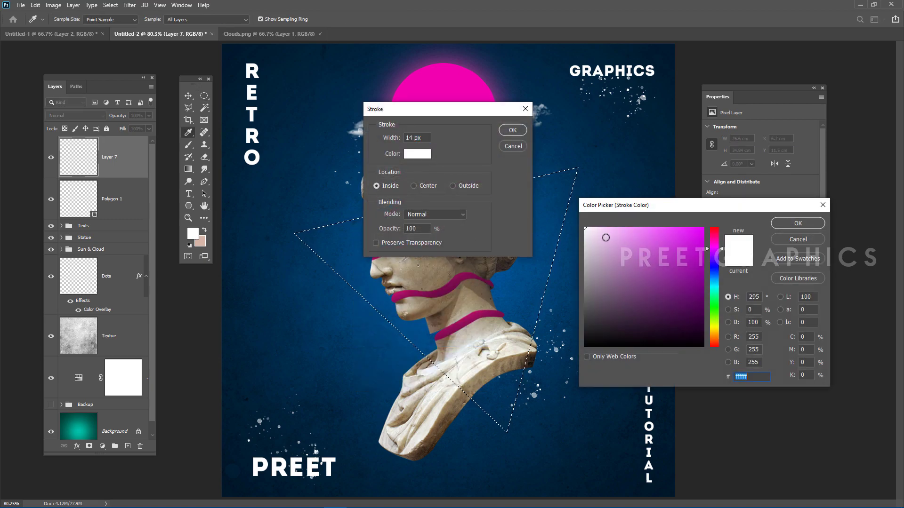
pyautogui.moveTo(599, 238); pyautogui.dragTo(704, 228)
pyautogui.moveTo(716, 301); pyautogui.dragTo(713, 330)
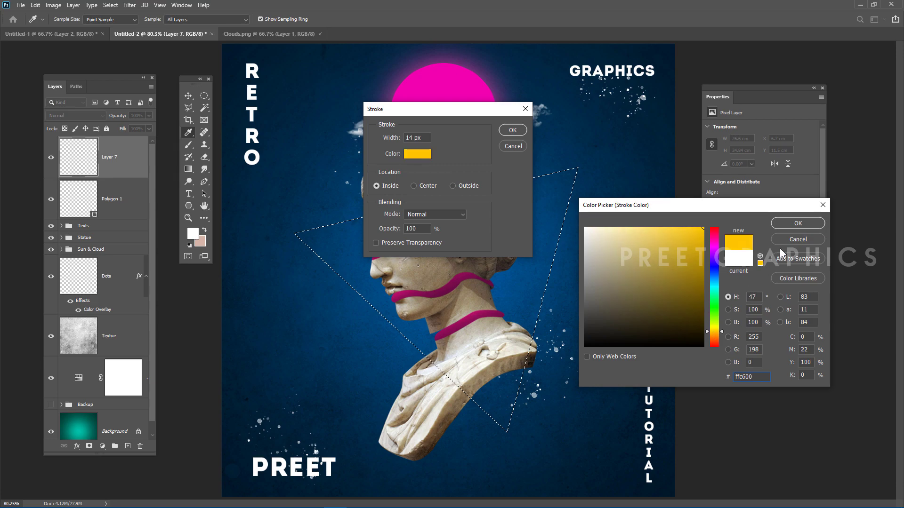
pyautogui.press('Return')
pyautogui.click(513, 130)
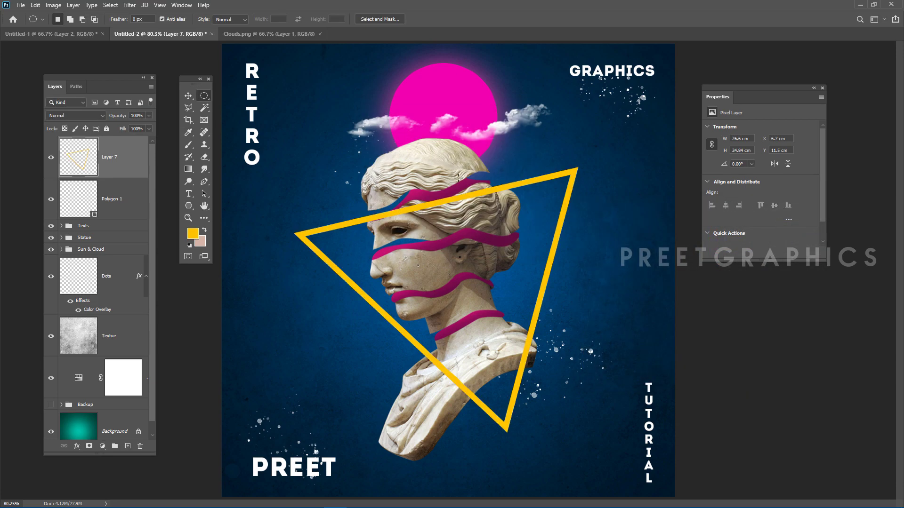
# Step: Place the yellow triangle layer behind the Statue group and name its duplicate blue
pyautogui.moveTo(125, 144); pyautogui.dragTo(106, 245)
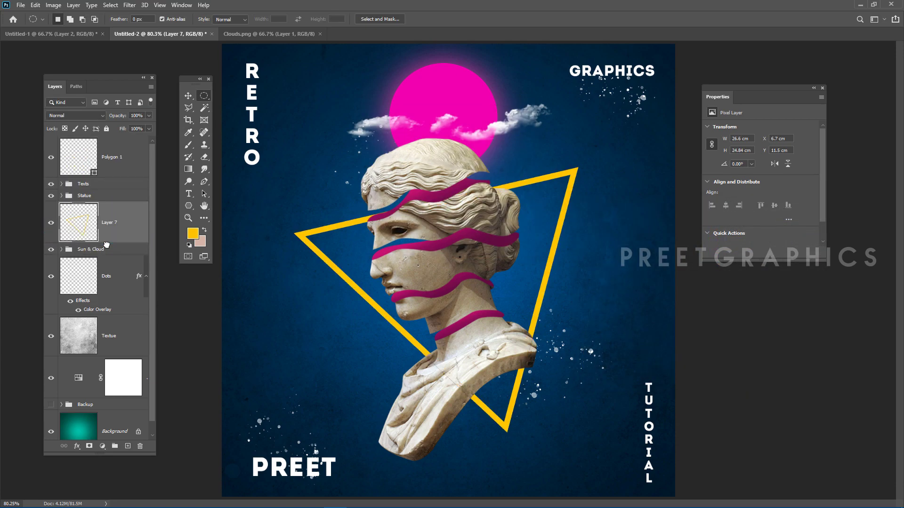
pyautogui.doubleClick(121, 180)
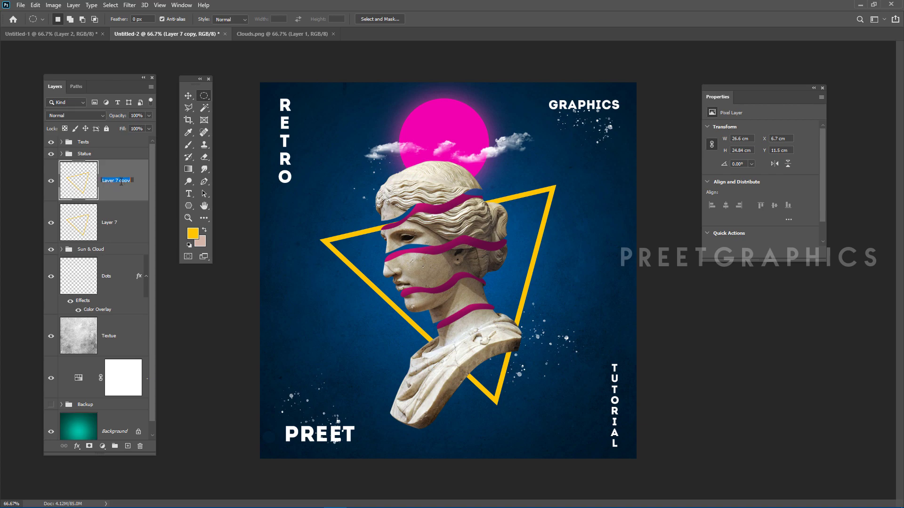
pyautogui.write('blue')
pyautogui.press('Return')
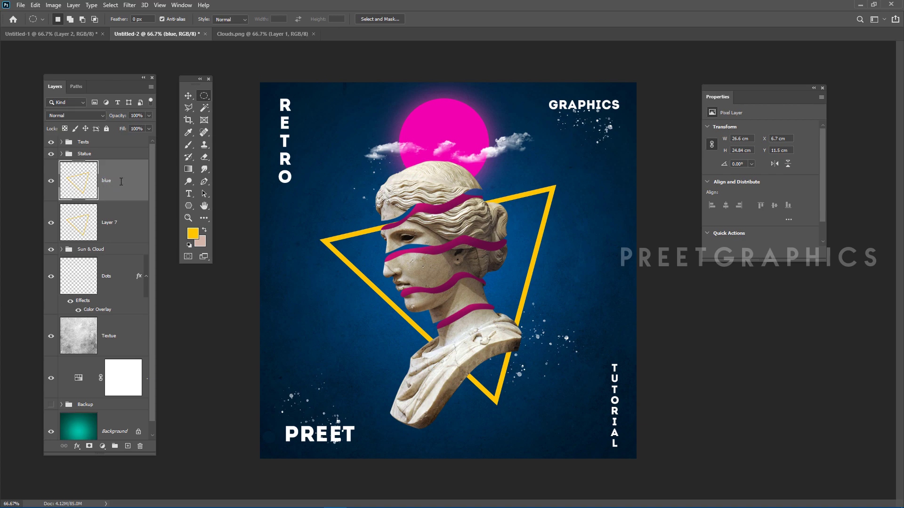
# Step: Apply a Gaussian Blur with a 27.7 px radius to the duplicated triangle layer as a glow
pyautogui.click(129, 5)
pyautogui.moveTo(154, 111)
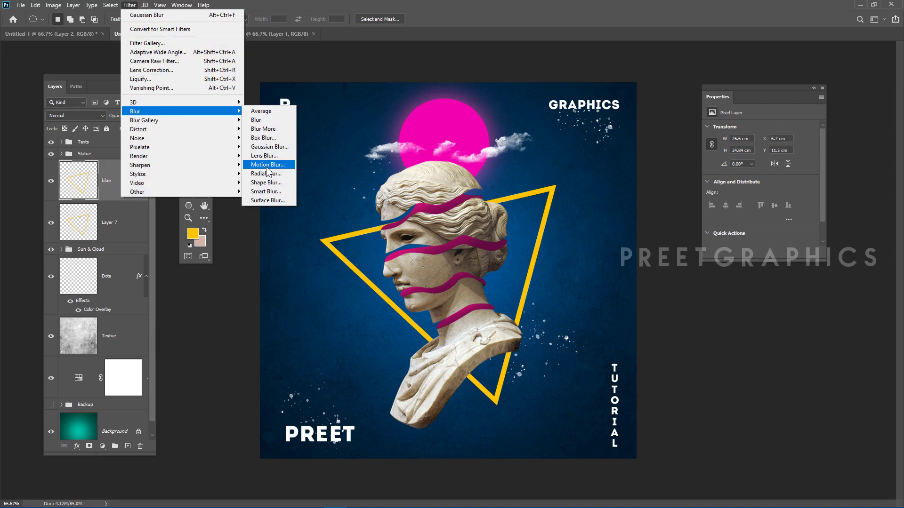
pyautogui.click(268, 147)
pyautogui.moveTo(533, 306); pyautogui.dragTo(526, 306)
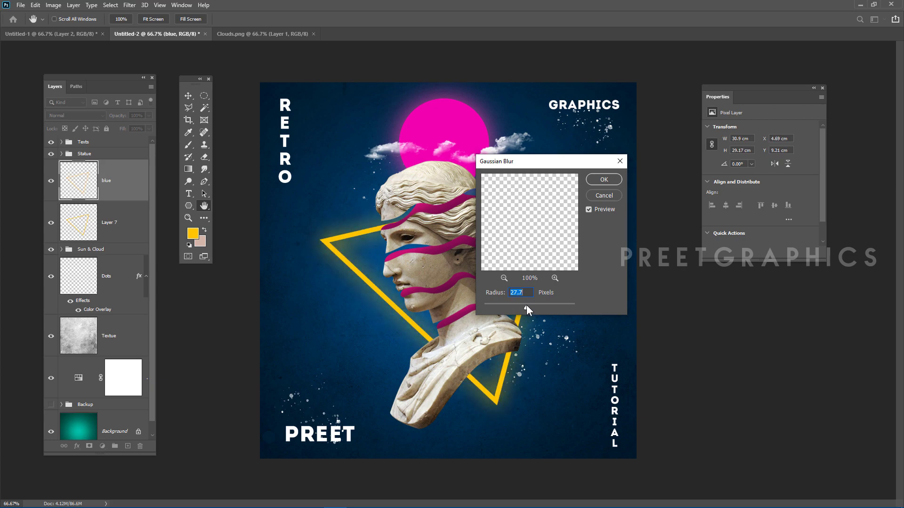
pyautogui.click(604, 179)
# Step: Group the blurred triangle layer with the sharp yellow triangle layer
pyautogui.keyDown('shift'); pyautogui.click(109, 210); pyautogui.keyUp('shift')
pyautogui.hotkey('ctrl', 'g')
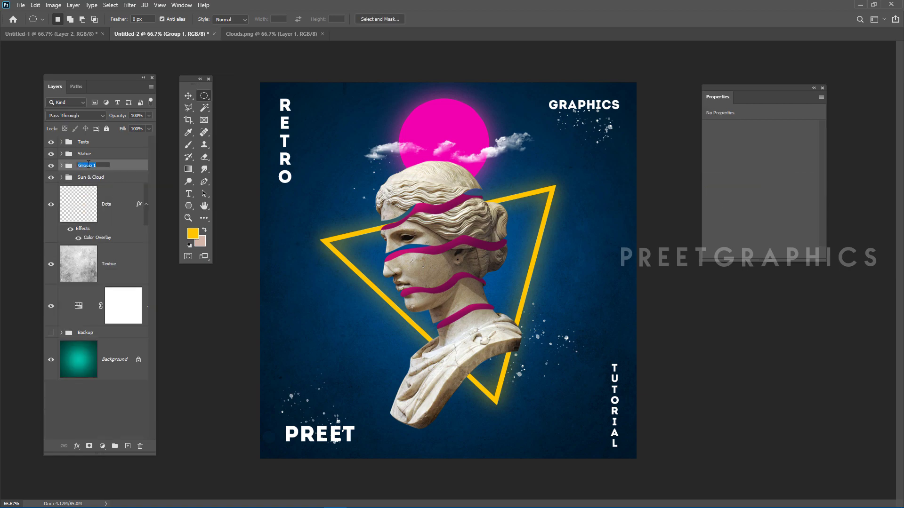